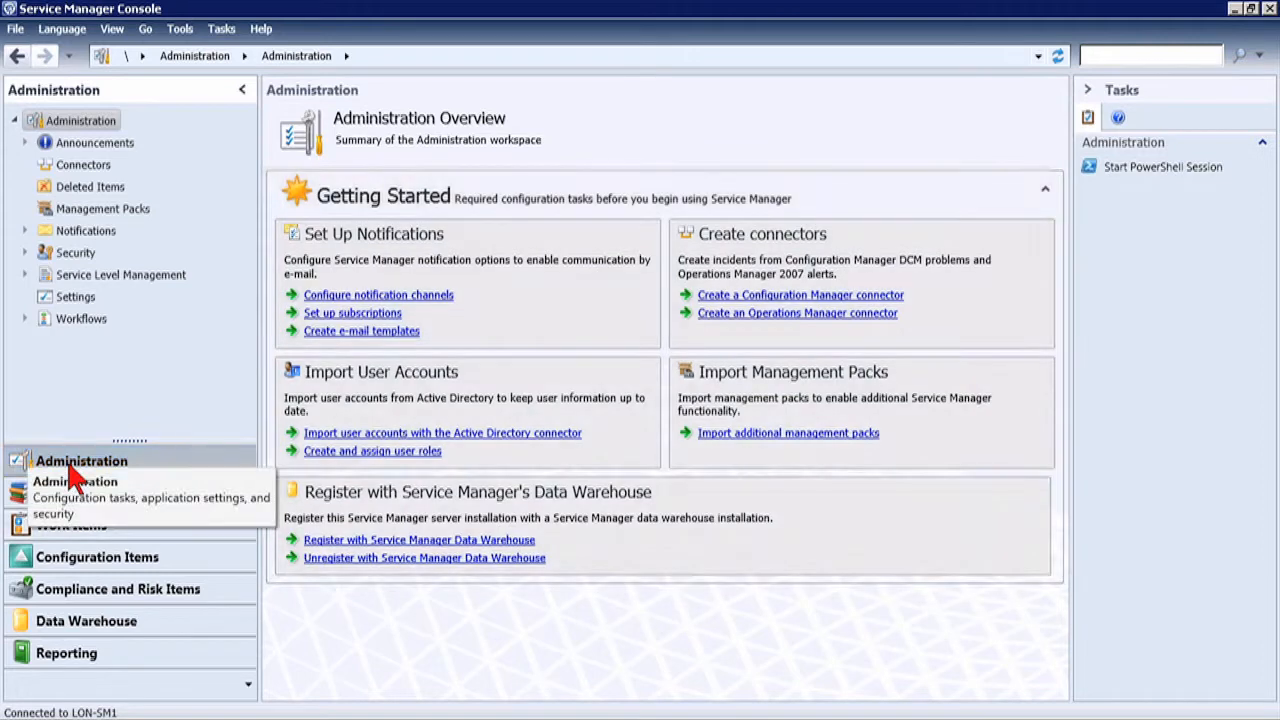
In the Work Items workspace, expand Service Request Fulfillment and start creating a service request
{"action": "left_click", "coordinate": [82, 525]}
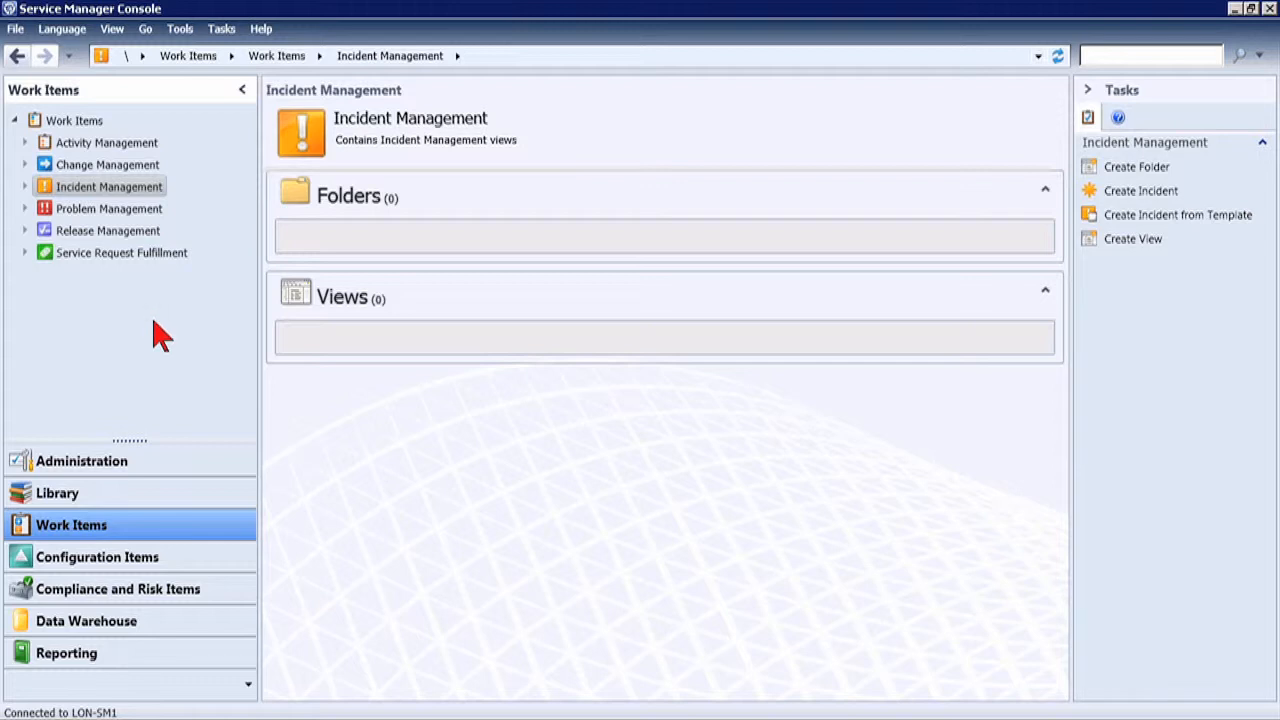
{"action": "left_click", "coordinate": [85, 262]}
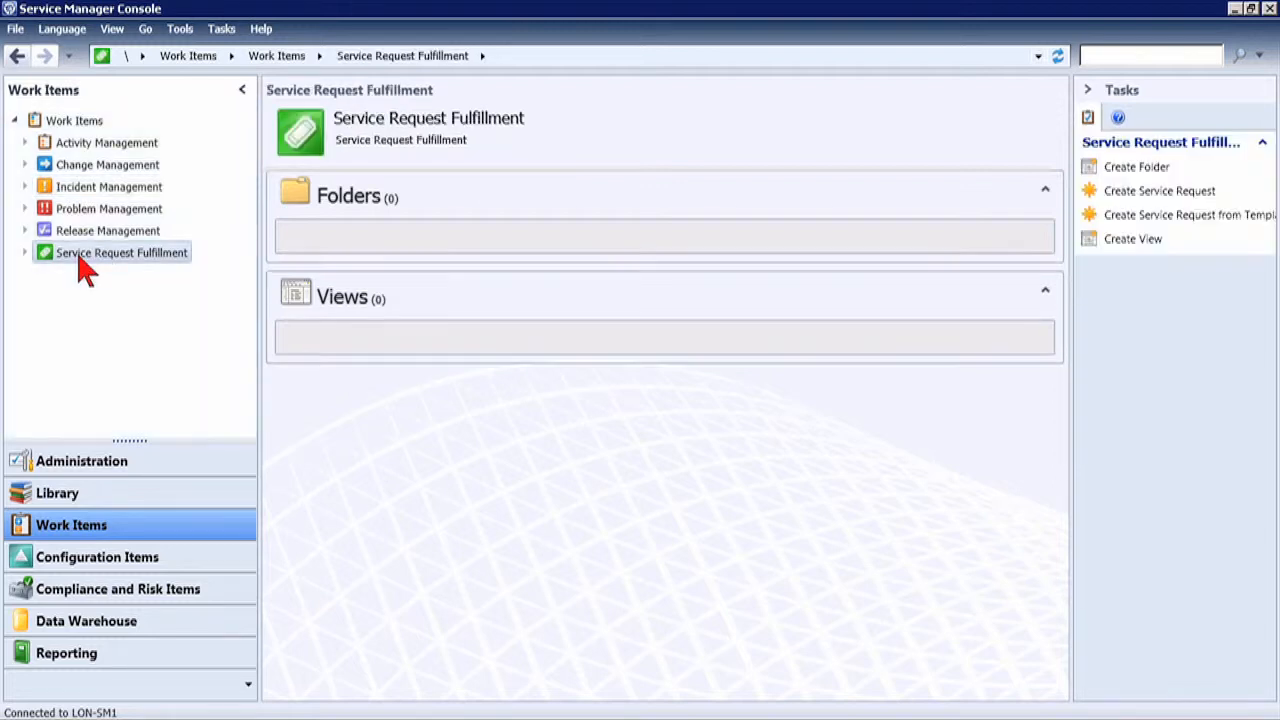
{"action": "left_click", "coordinate": [25, 254]}
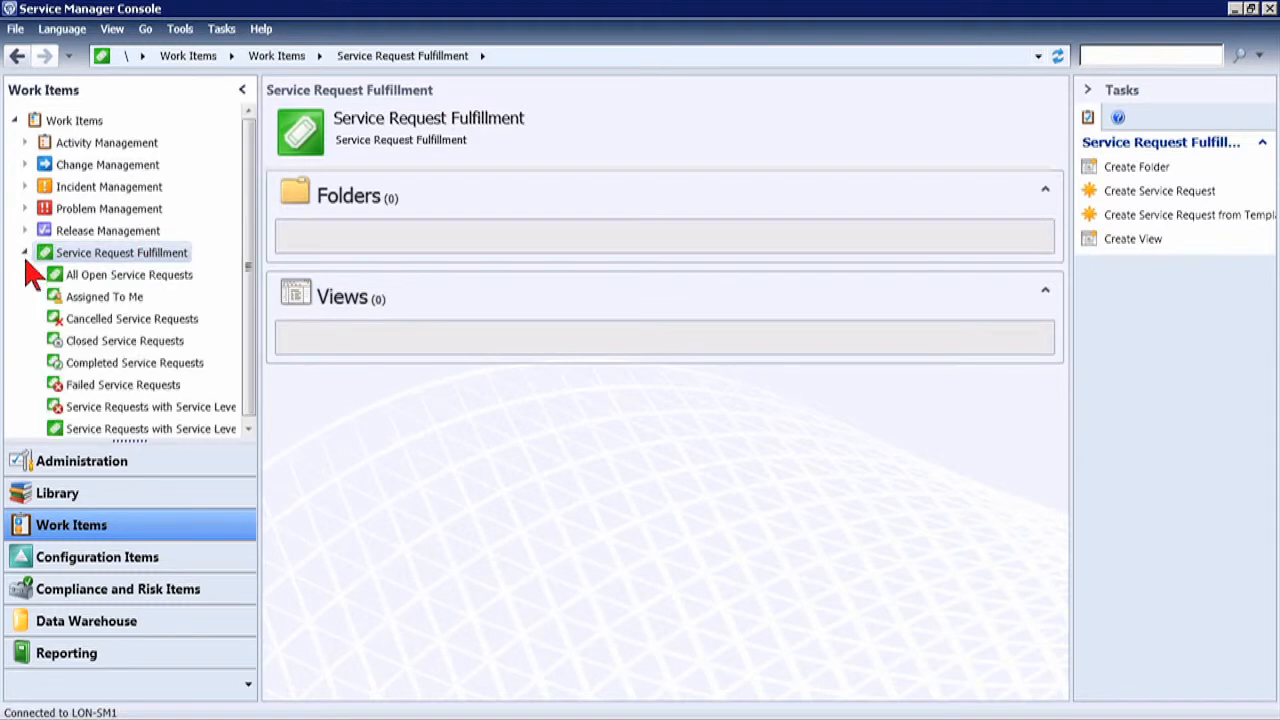
{"action": "right_click", "coordinate": [138, 266]}
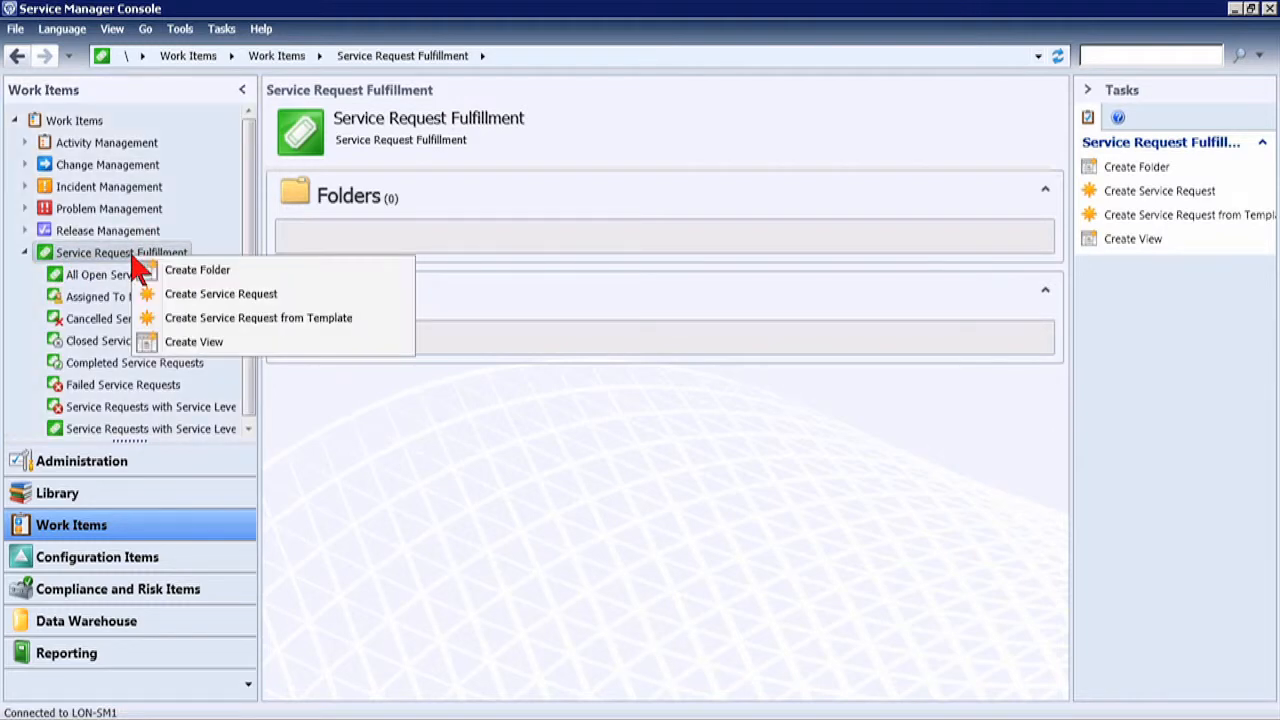
{"action": "left_click", "coordinate": [244, 300]}
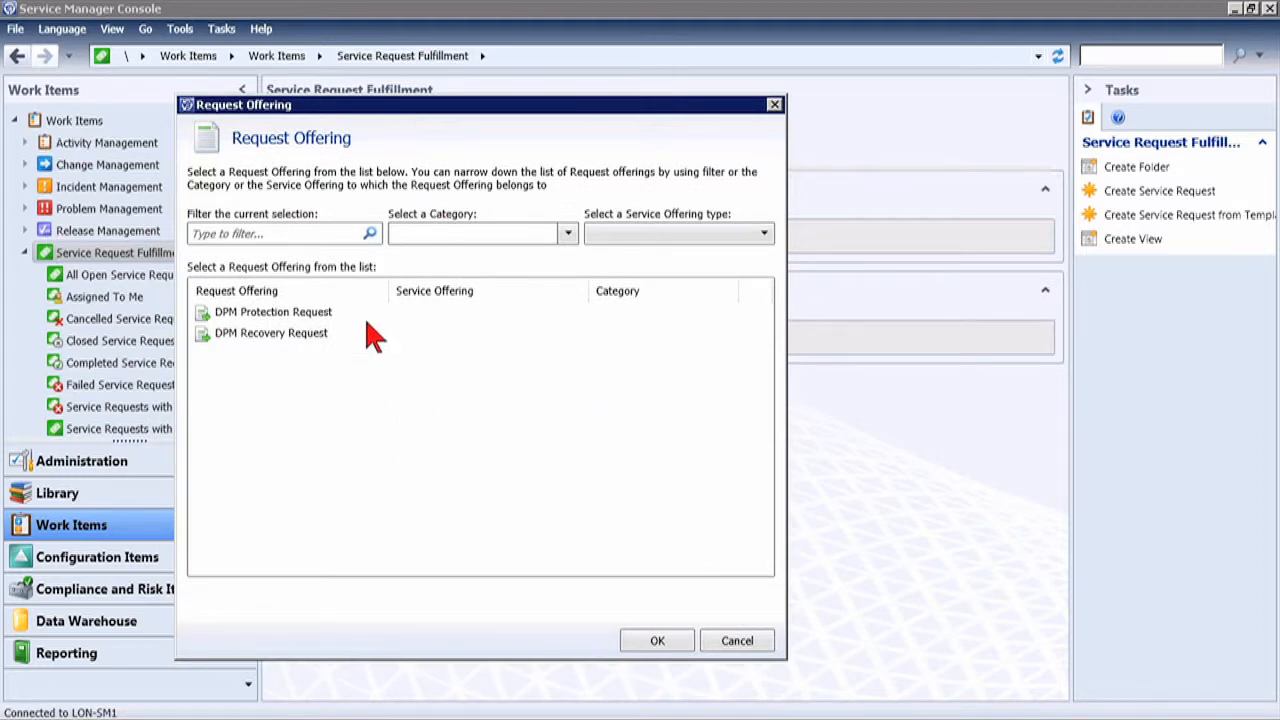
Examine the DPM Protection and DPM Recovery request offerings and the service offering type filter, closing the dialog without creating a request
{"action": "left_click", "coordinate": [247, 312]}
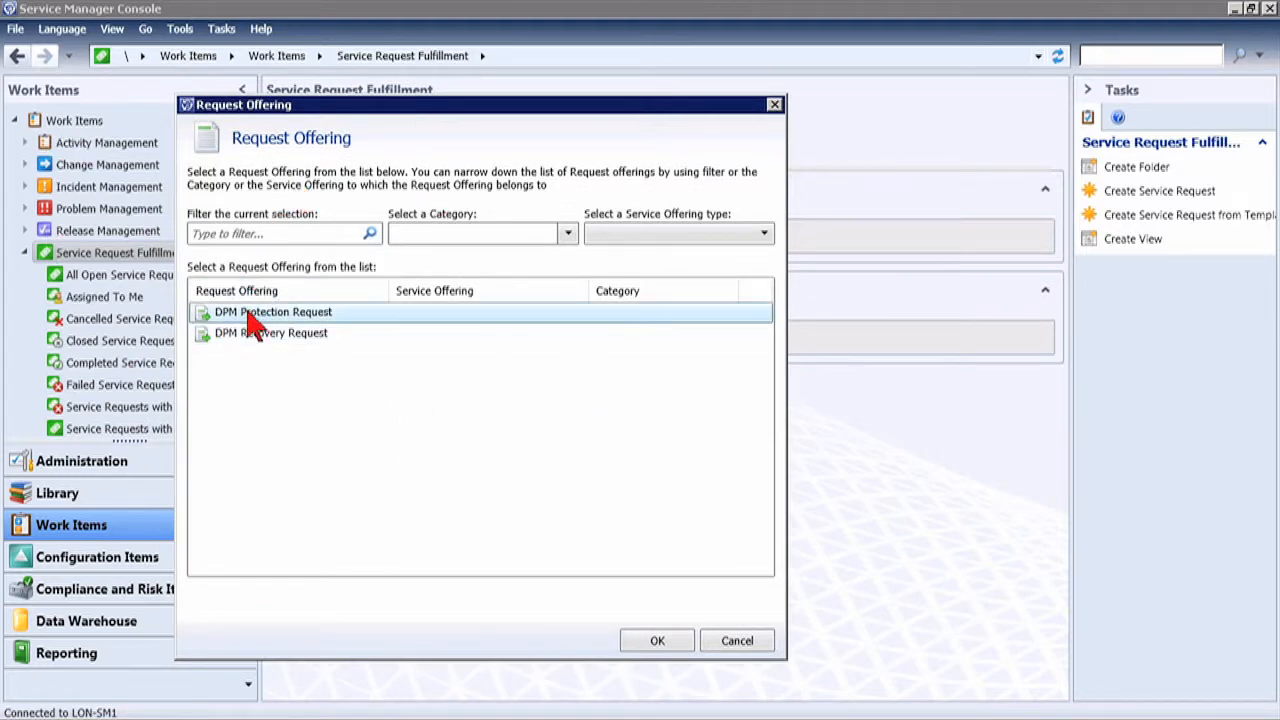
{"action": "left_click", "coordinate": [258, 336]}
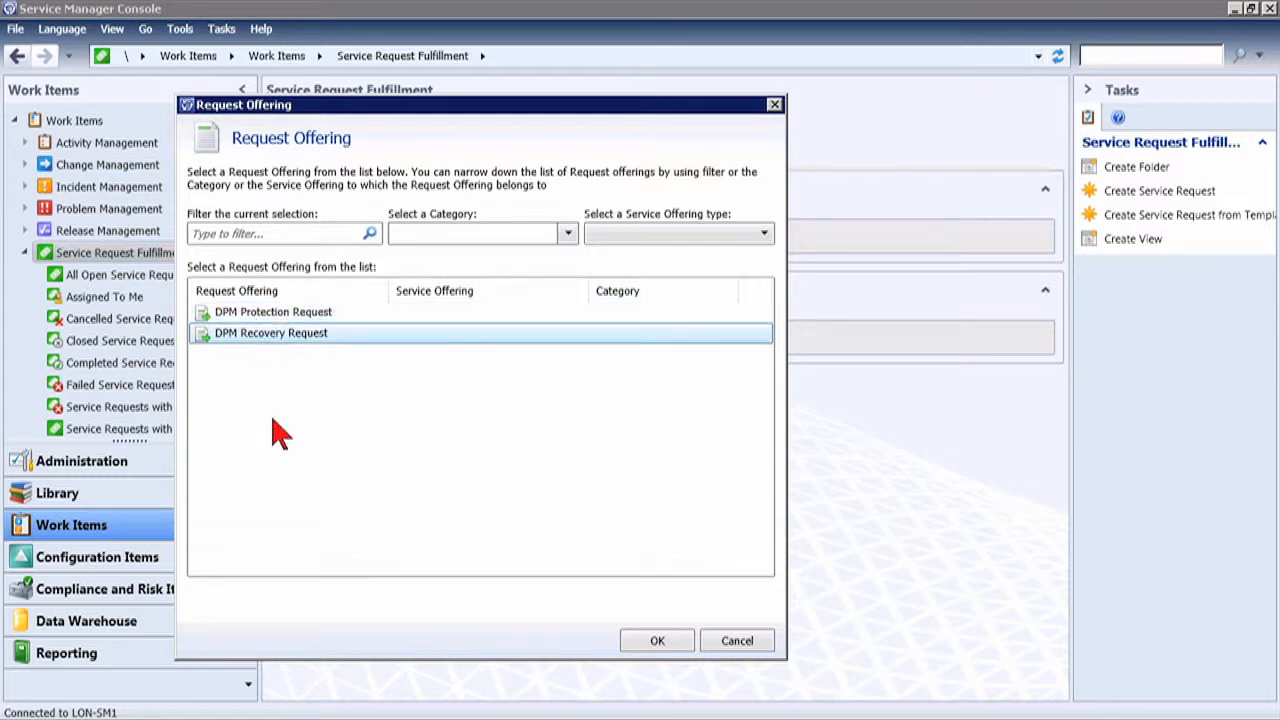
{"action": "left_click", "coordinate": [287, 312]}
{"action": "left_click", "coordinate": [281, 335]}
{"action": "left_click", "coordinate": [762, 234]}
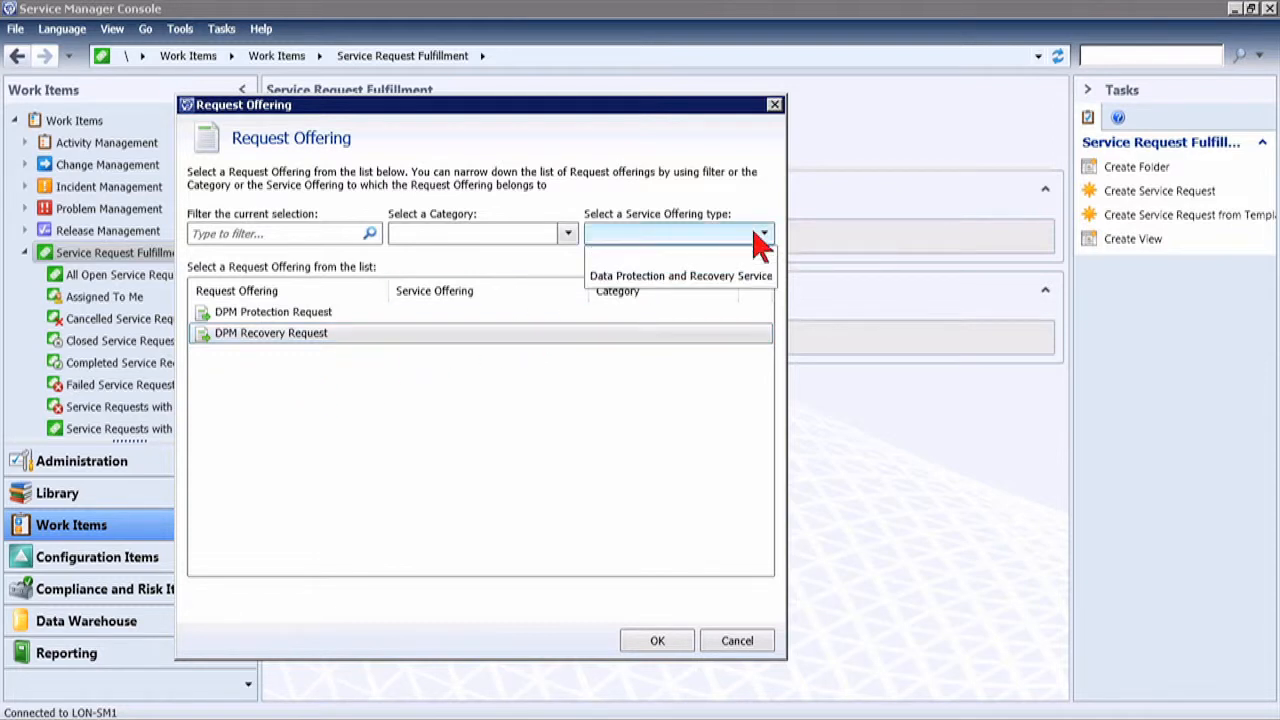
{"action": "left_click", "coordinate": [760, 236]}
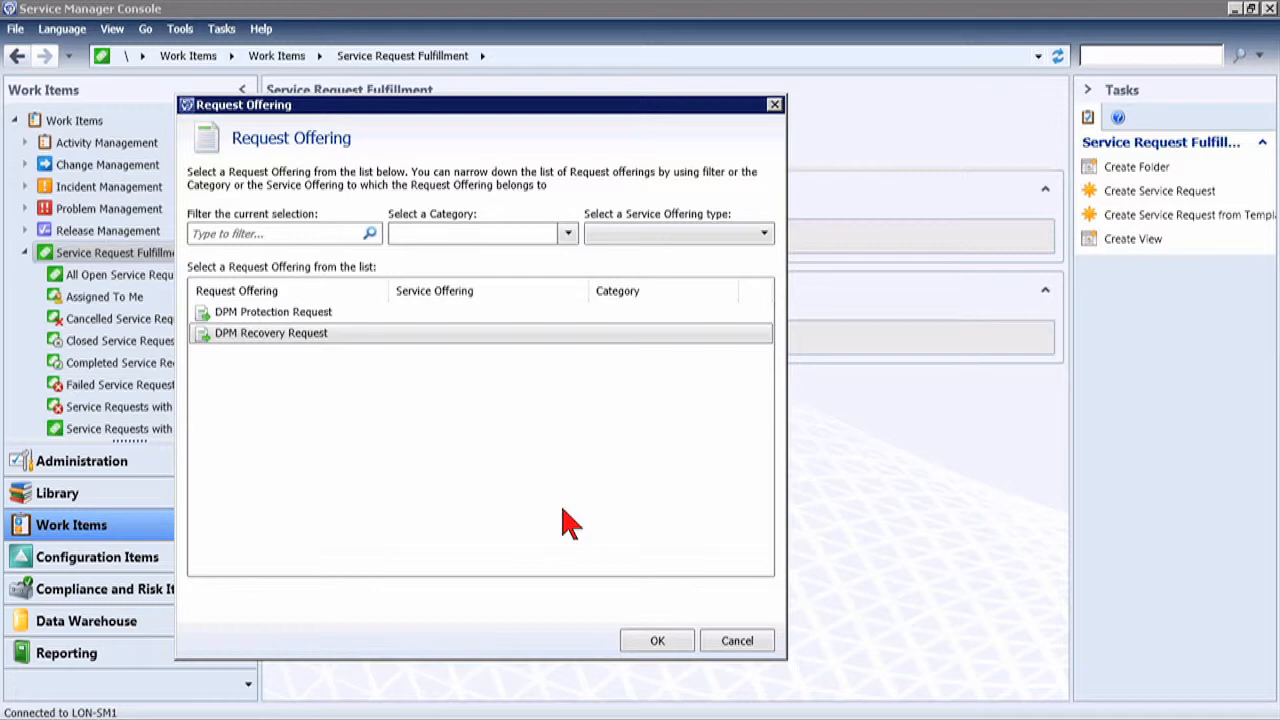
{"action": "left_click", "coordinate": [745, 641]}
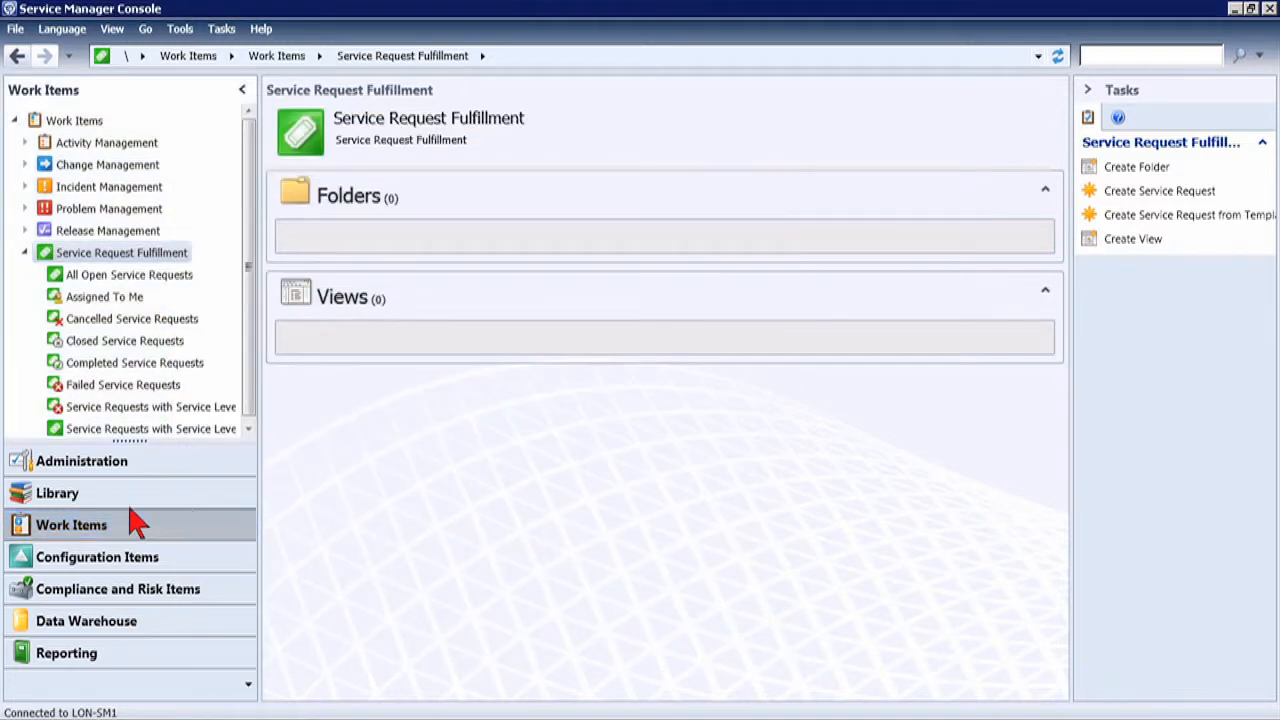
Open the Service Catalog in the Library workspace and examine the views under Request Offerings, collapsing the node when finished
{"action": "left_click", "coordinate": [74, 496]}
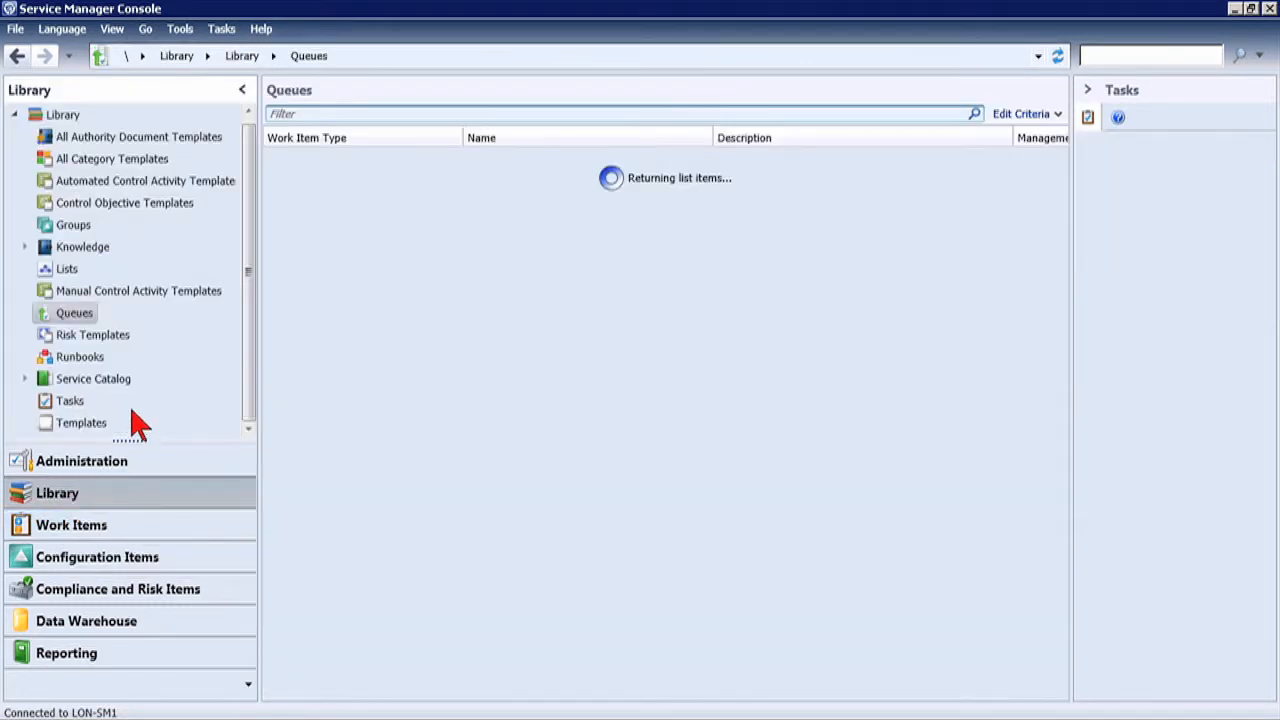
{"action": "left_click", "coordinate": [72, 382]}
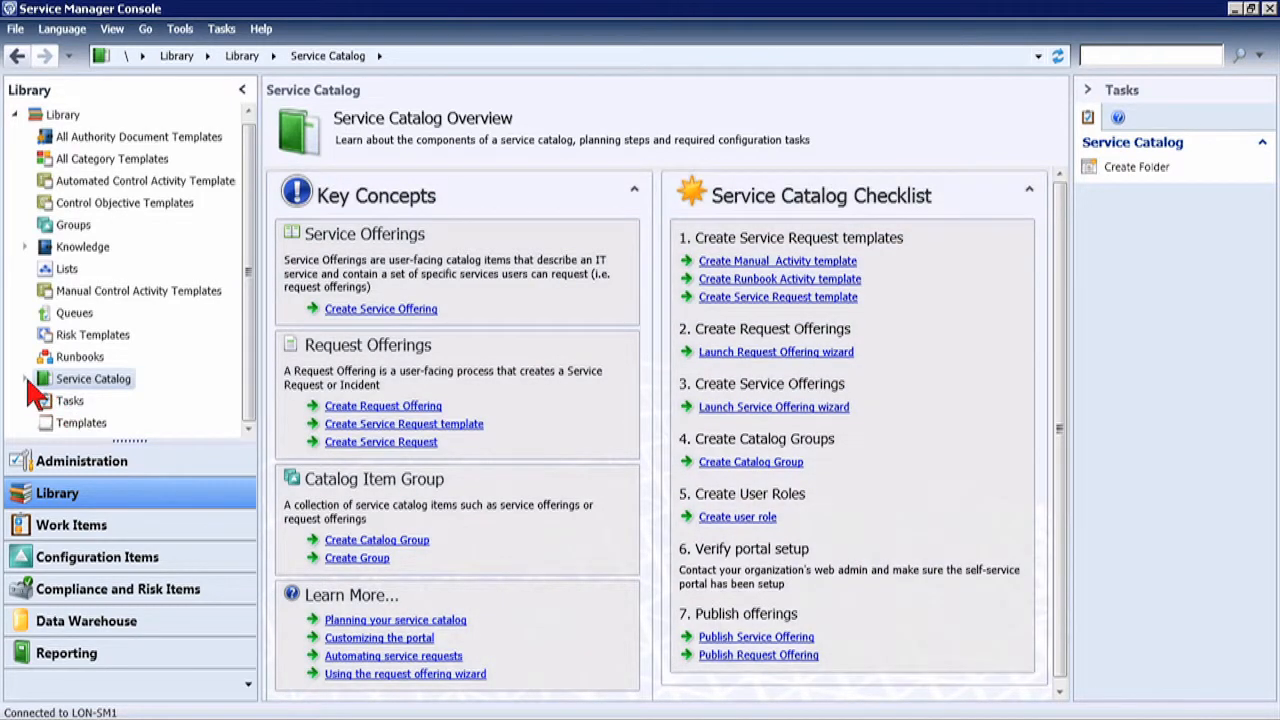
{"action": "left_click", "coordinate": [25, 379]}
{"action": "scroll", "coordinate": [242, 420], "scroll_direction": "down", "scroll_amount": 1}
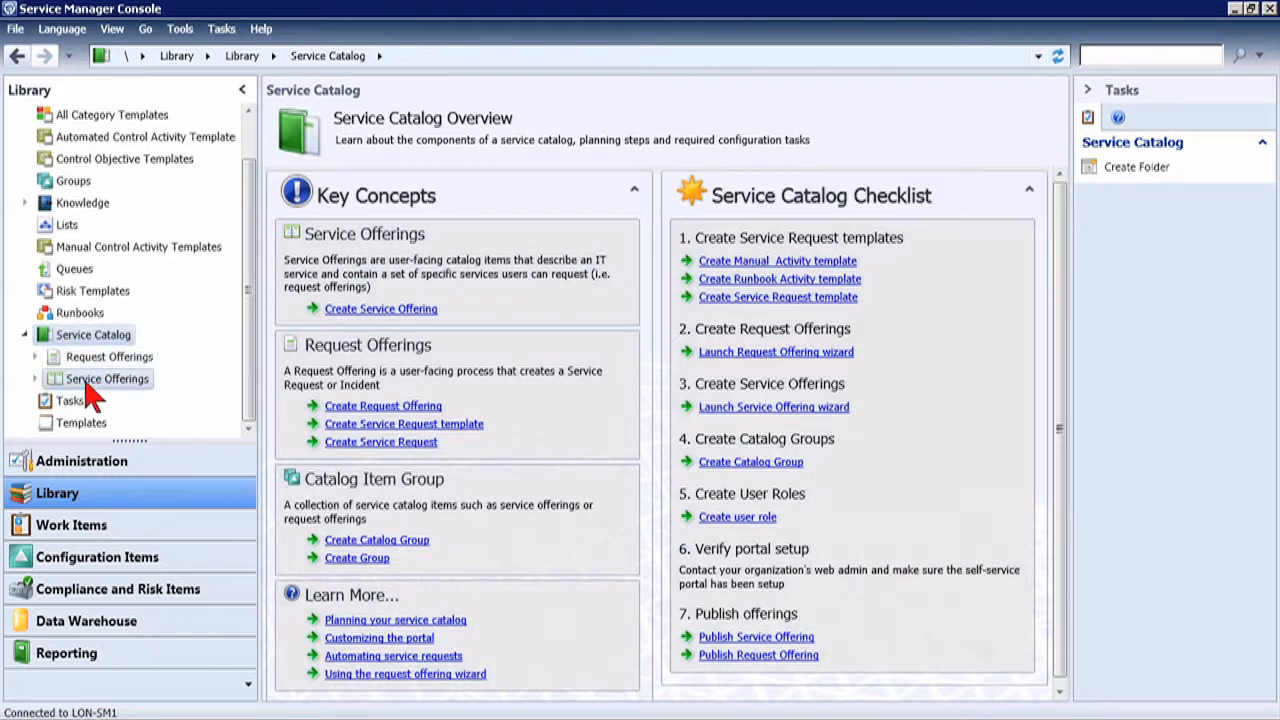
{"action": "left_click", "coordinate": [35, 357]}
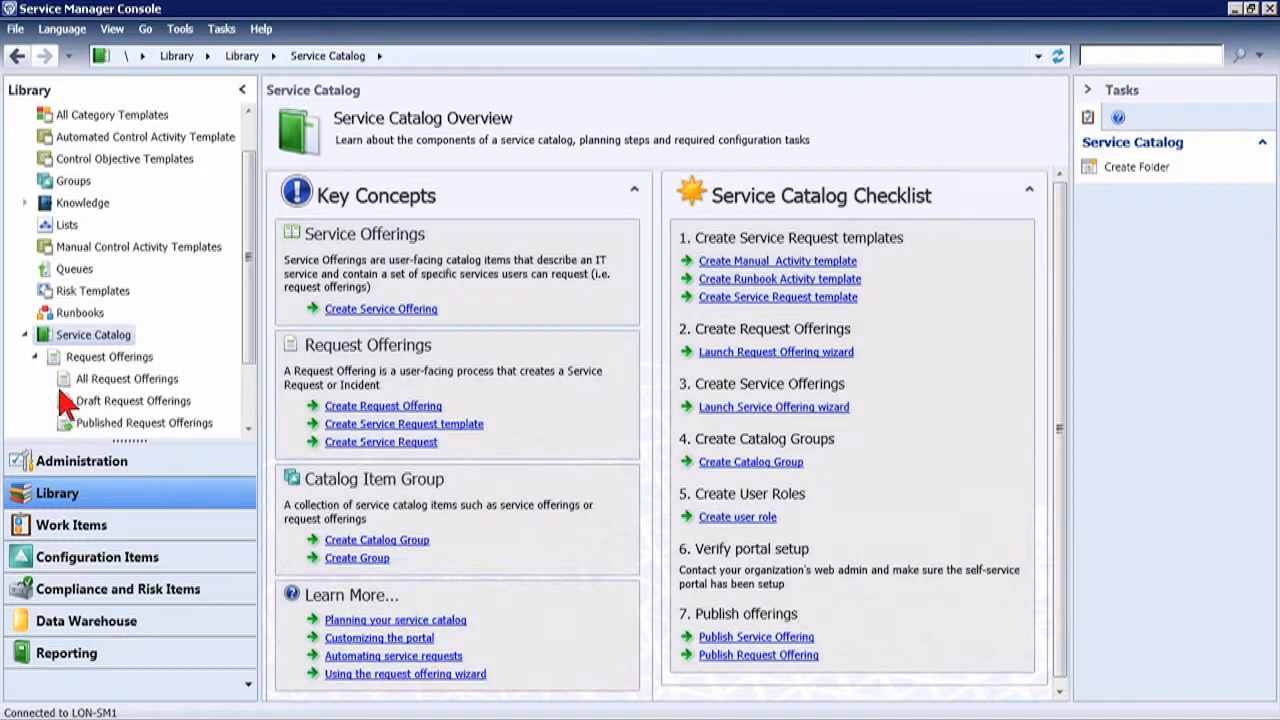
{"action": "left_click_drag", "start_coordinate": [247, 342], "coordinate": [248, 410]}
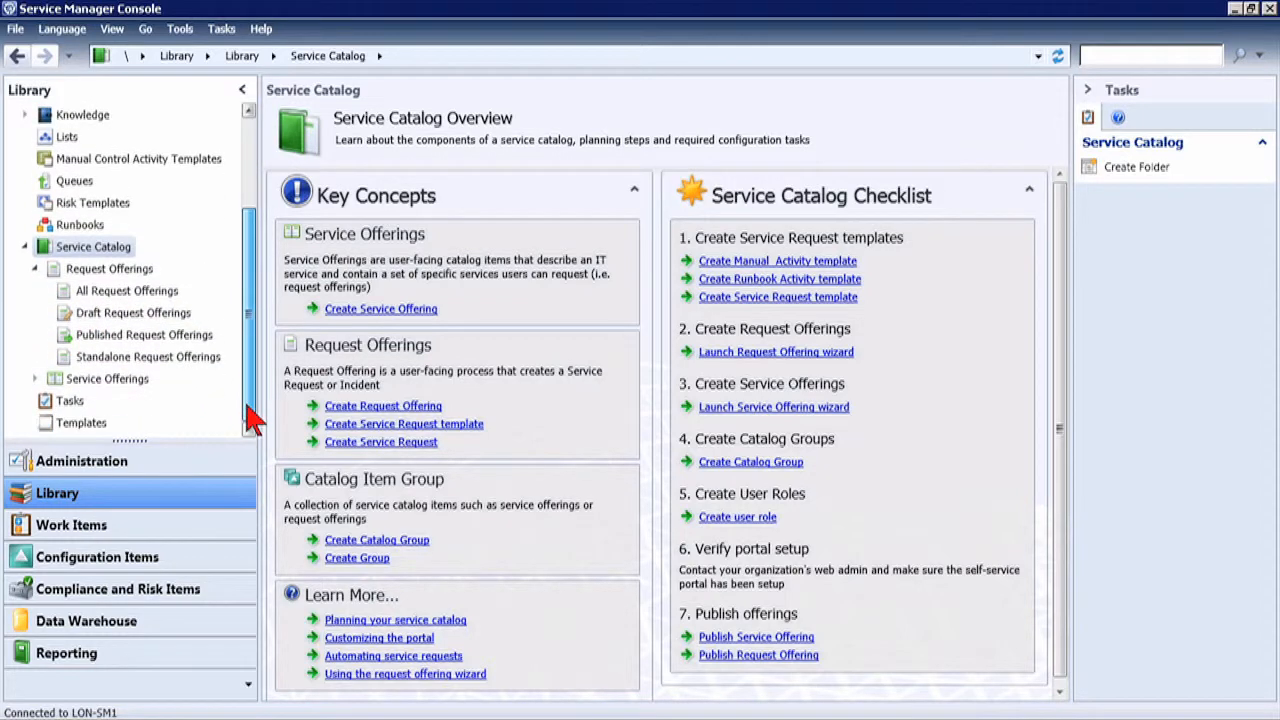
{"action": "left_click", "coordinate": [35, 269]}
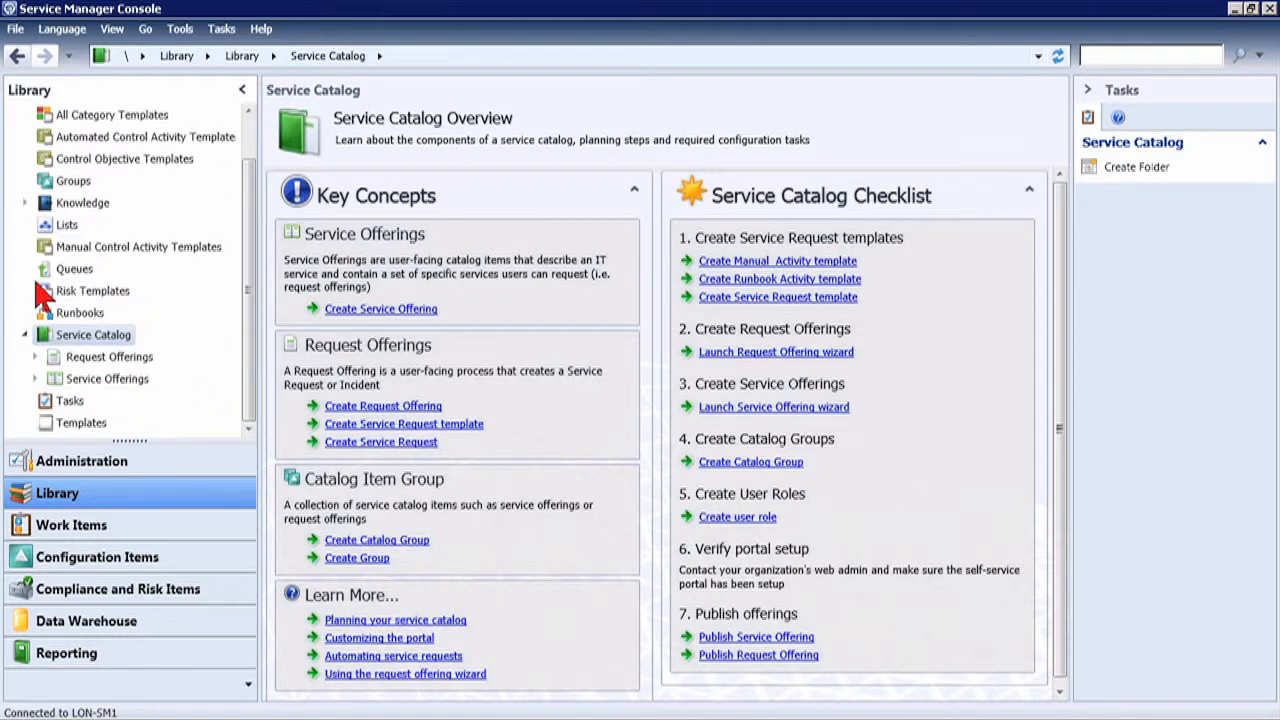
Expand Service Offerings in the Service Catalog and display the All Service Offerings view
{"action": "left_click", "coordinate": [62, 379]}
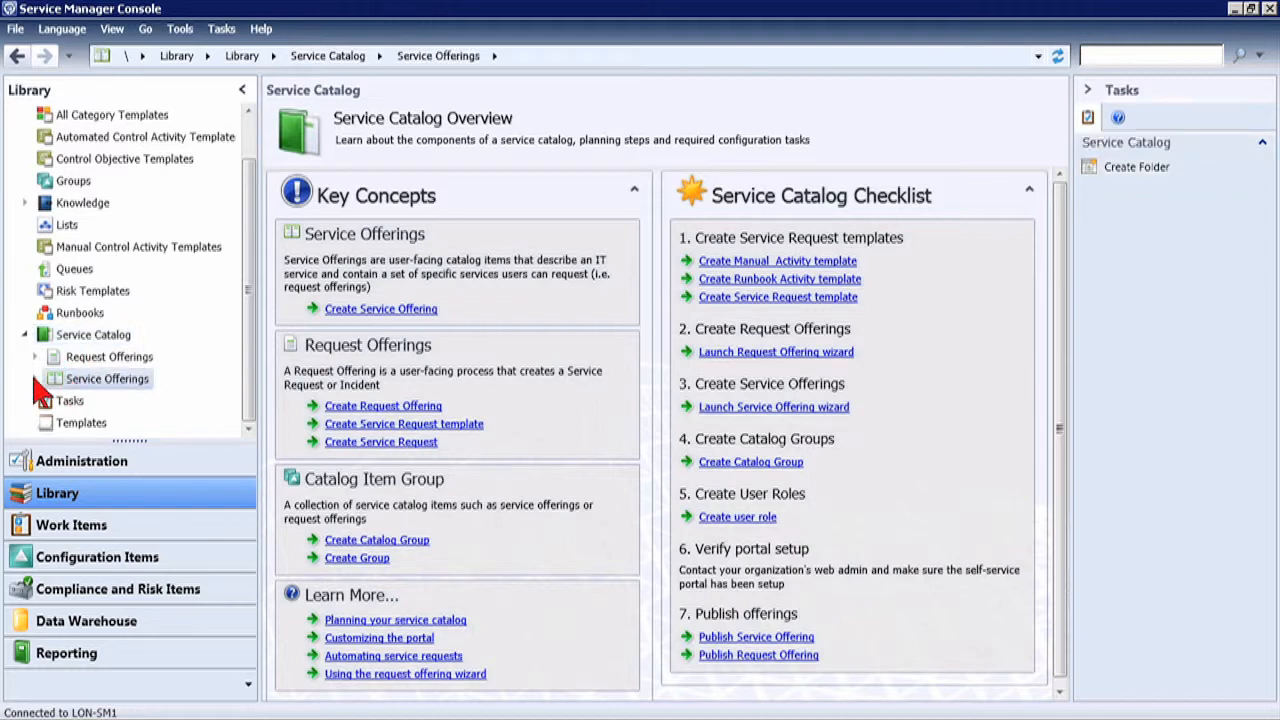
{"action": "left_click", "coordinate": [35, 379]}
{"action": "left_click", "coordinate": [35, 379]}
{"action": "left_click", "coordinate": [35, 379]}
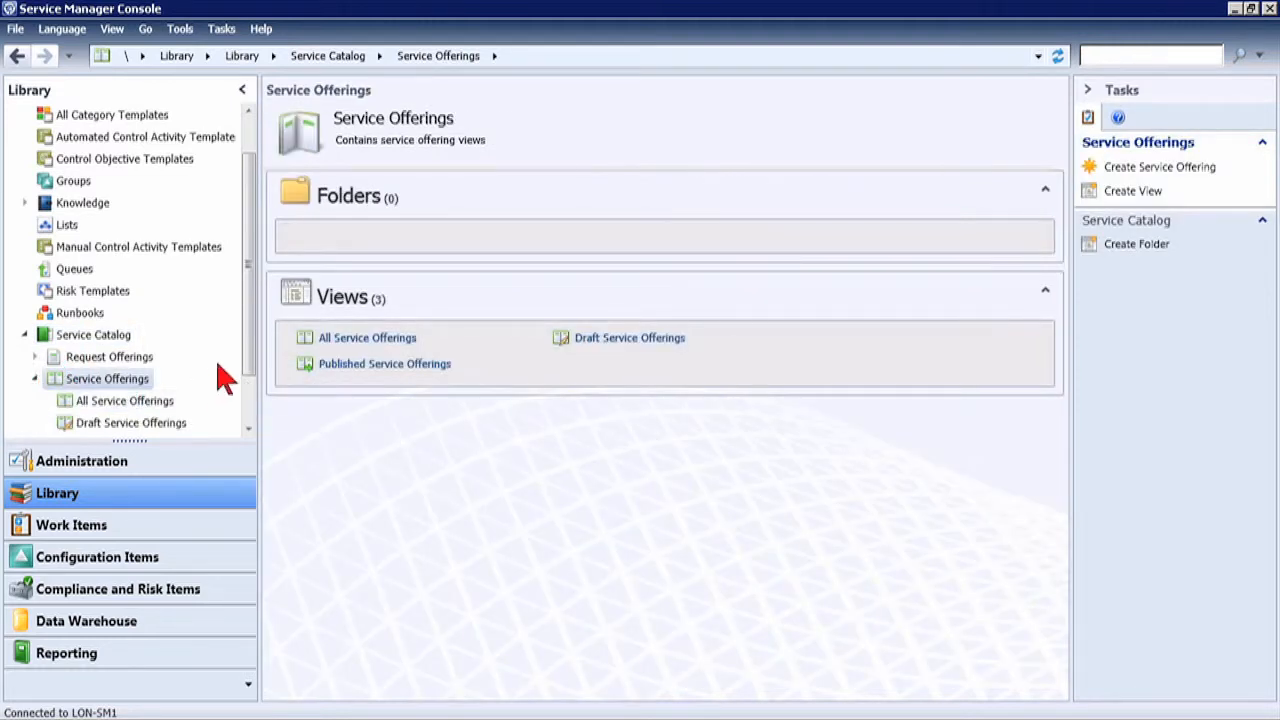
{"action": "scroll", "coordinate": [244, 352], "scroll_direction": "down", "scroll_amount": 1}
{"action": "left_click", "coordinate": [145, 338]}
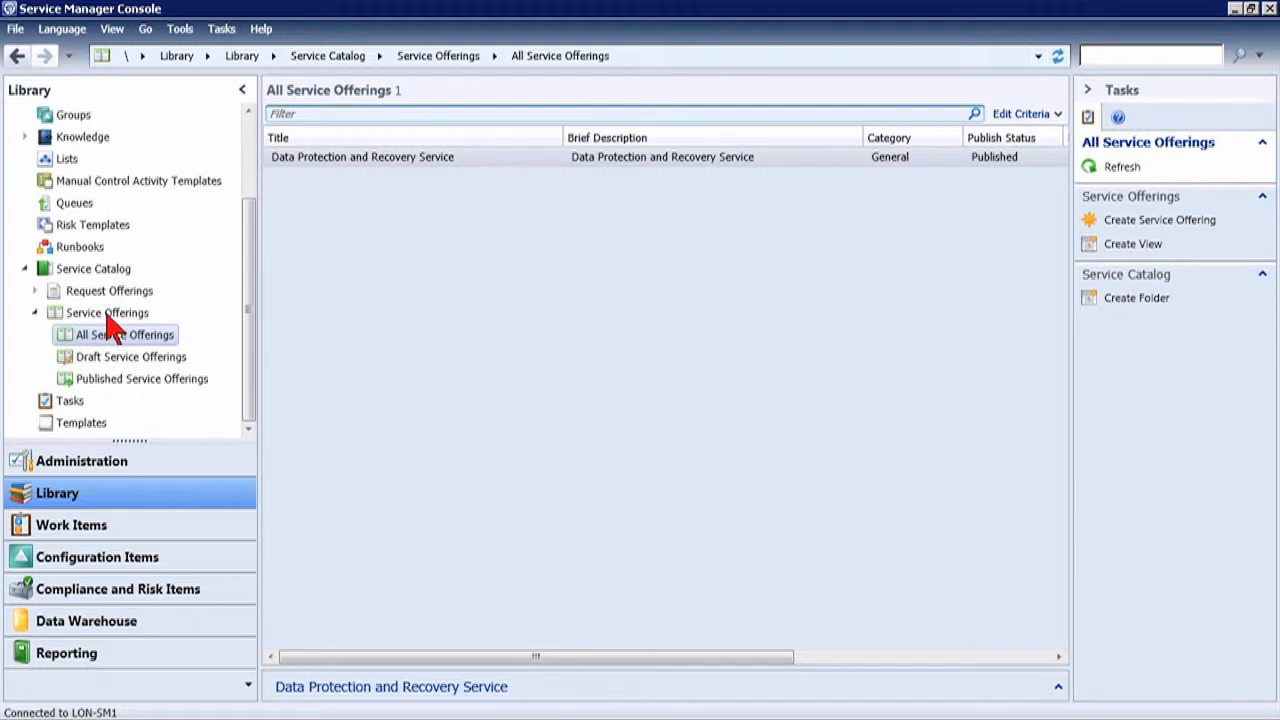
Examine the category, language and overview settings on a new service offering's General page, and cancel the wizard without creating it
{"action": "right_click", "coordinate": [108, 314]}
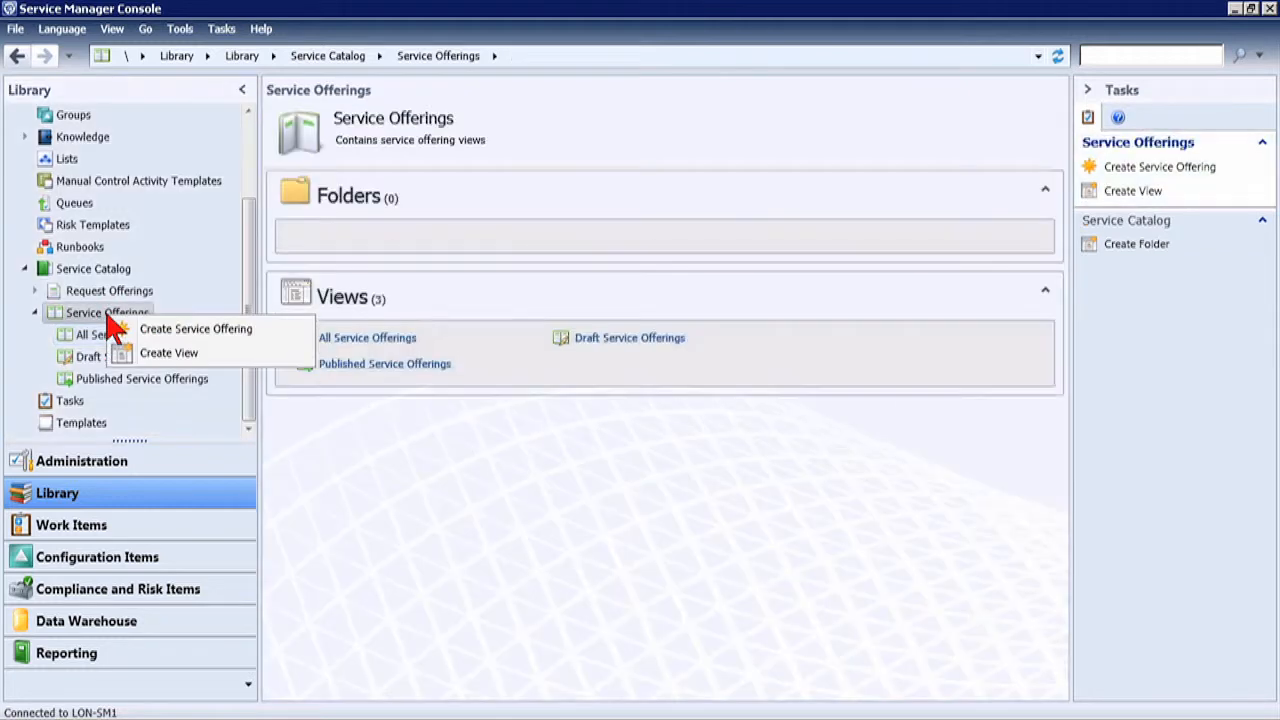
{"action": "left_click", "coordinate": [190, 330]}
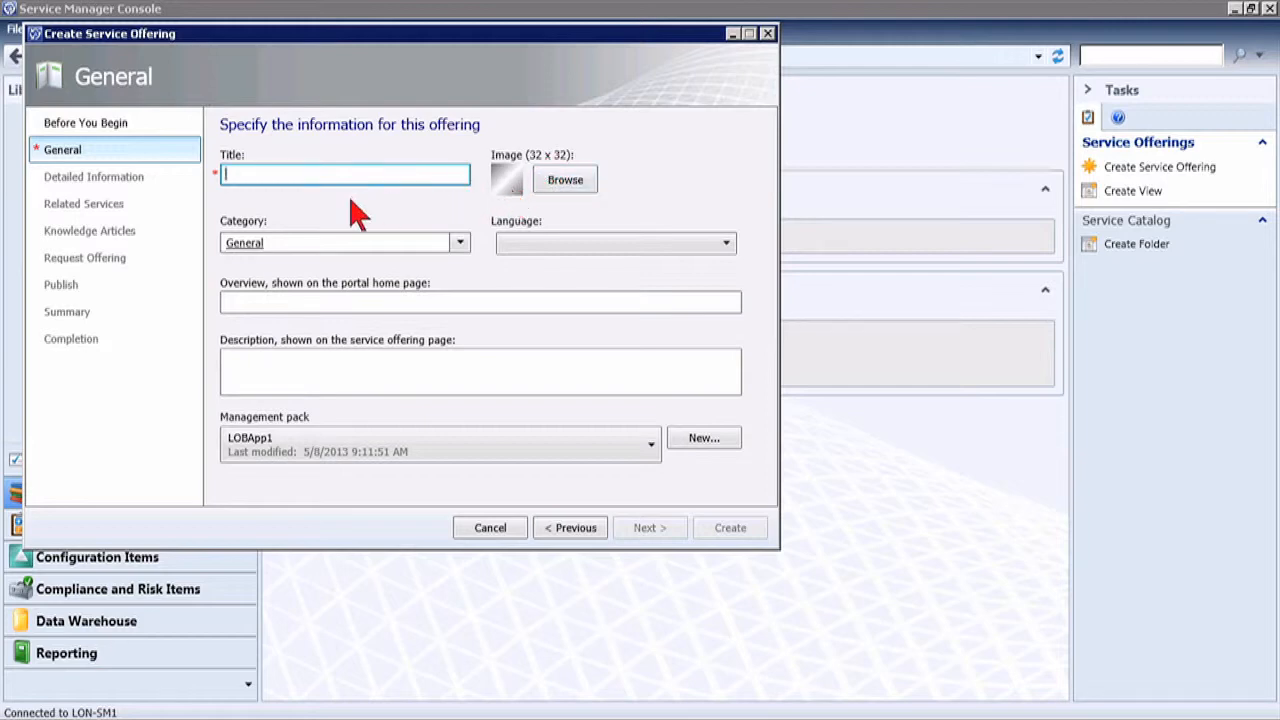
{"action": "left_click", "coordinate": [462, 246]}
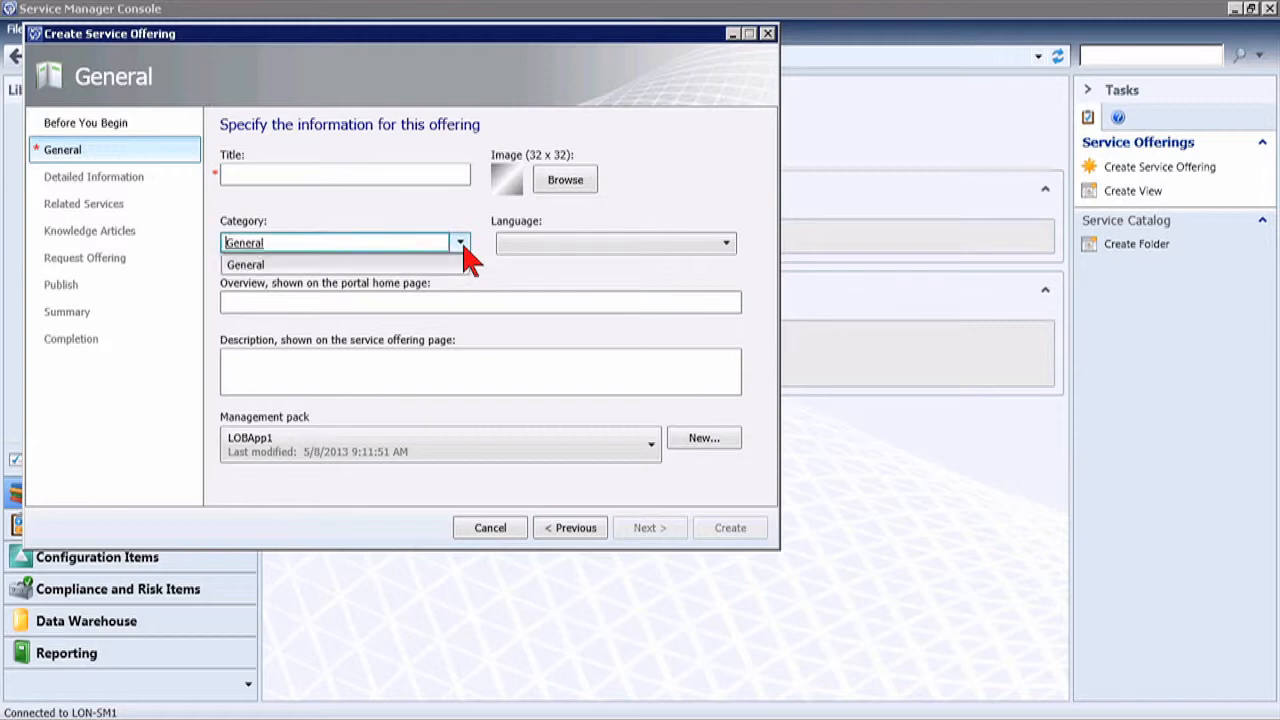
{"action": "left_click", "coordinate": [462, 245]}
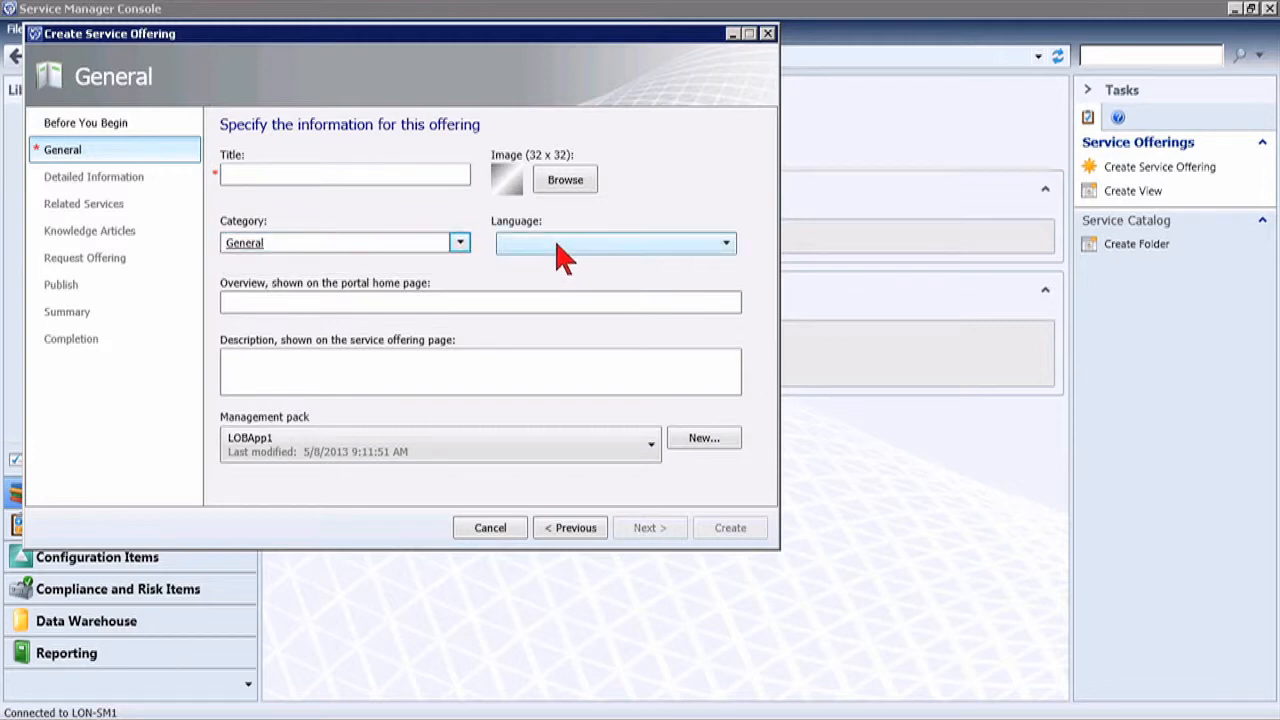
{"action": "left_click", "coordinate": [560, 250]}
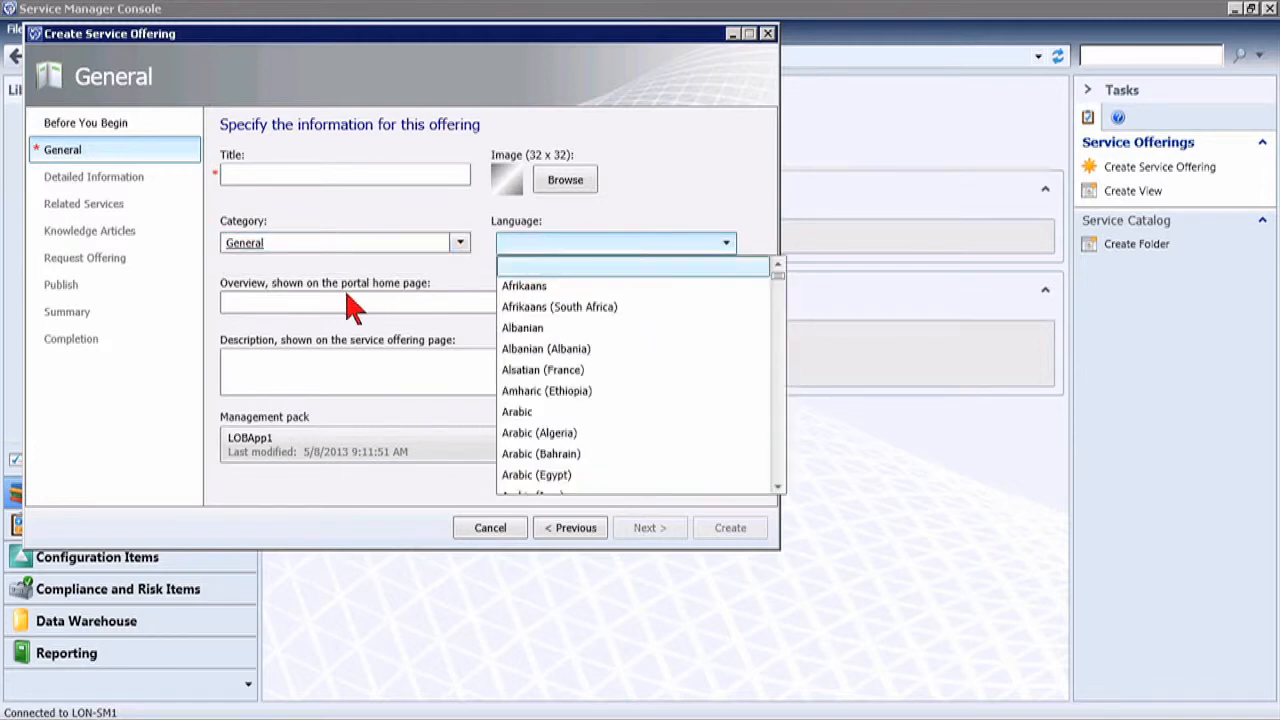
{"action": "left_click", "coordinate": [270, 302]}
{"action": "left_click", "coordinate": [297, 304]}
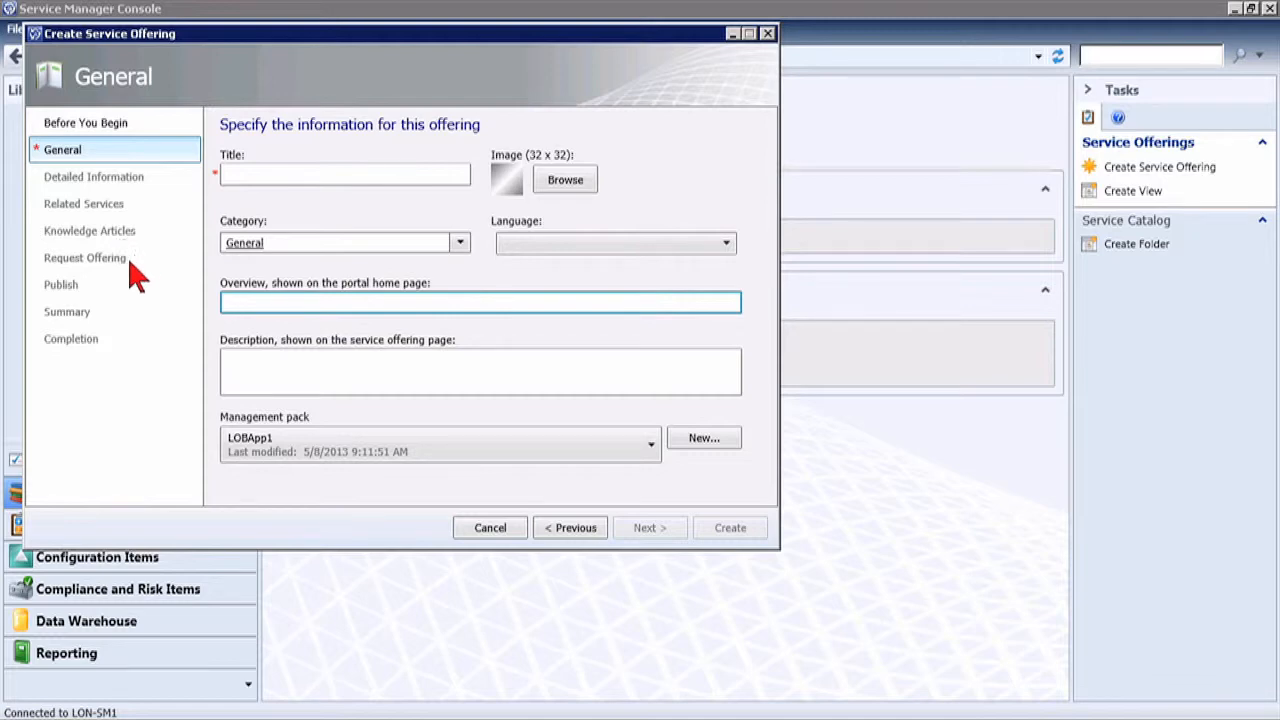
{"action": "left_click", "coordinate": [71, 257]}
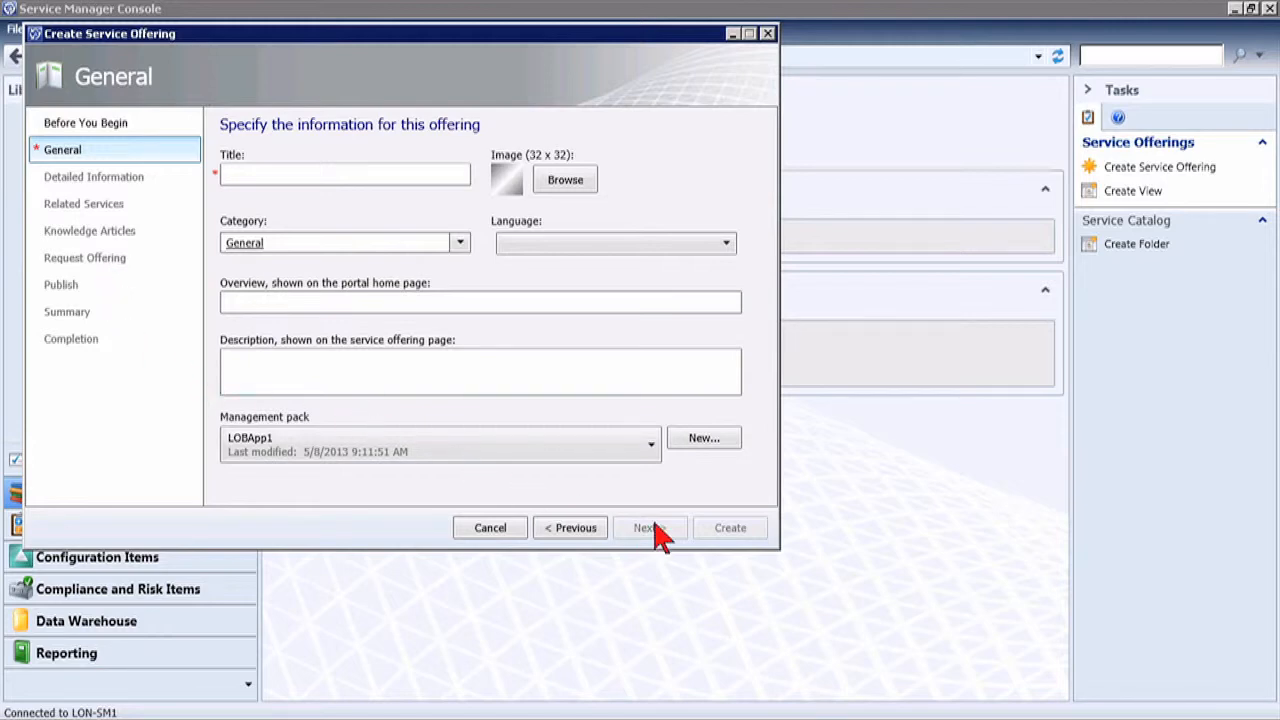
{"action": "left_click", "coordinate": [502, 527]}
{"action": "left_click", "coordinate": [690, 437]}
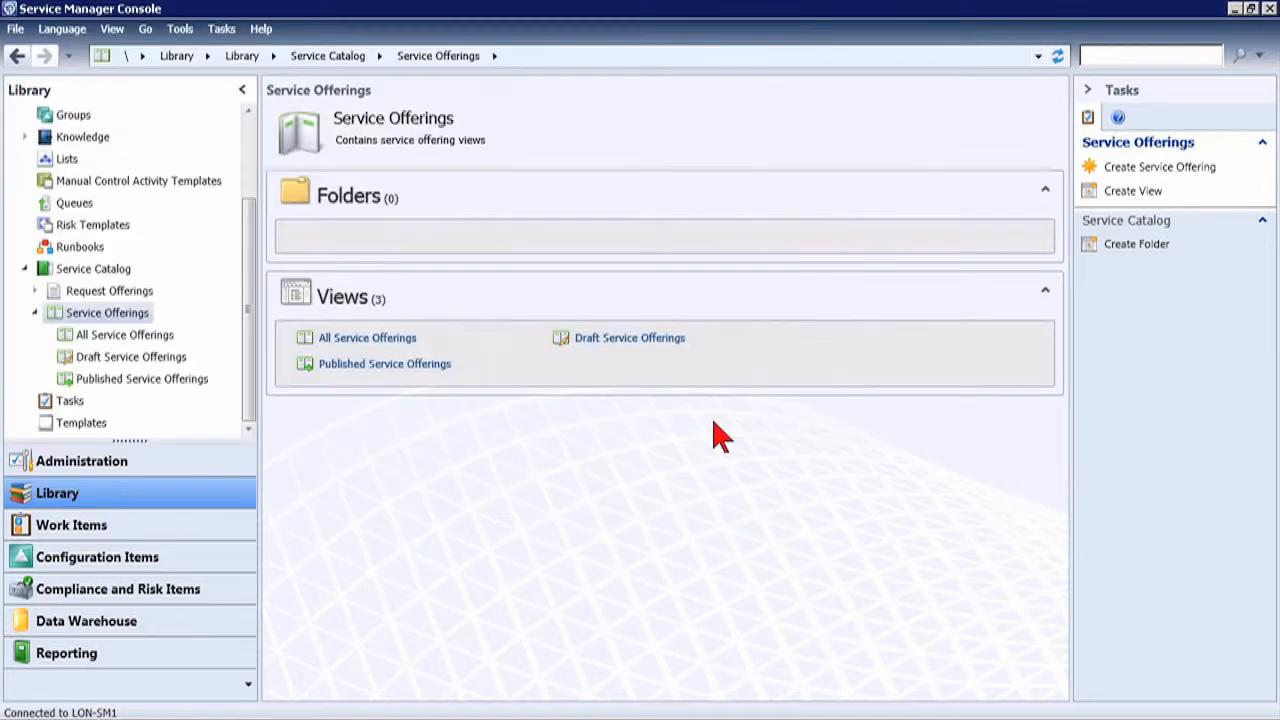
Collapse Service Offerings and display the All Request Offerings view under Request Offerings
{"action": "left_click", "coordinate": [35, 313]}
{"action": "left_click", "coordinate": [80, 357]}
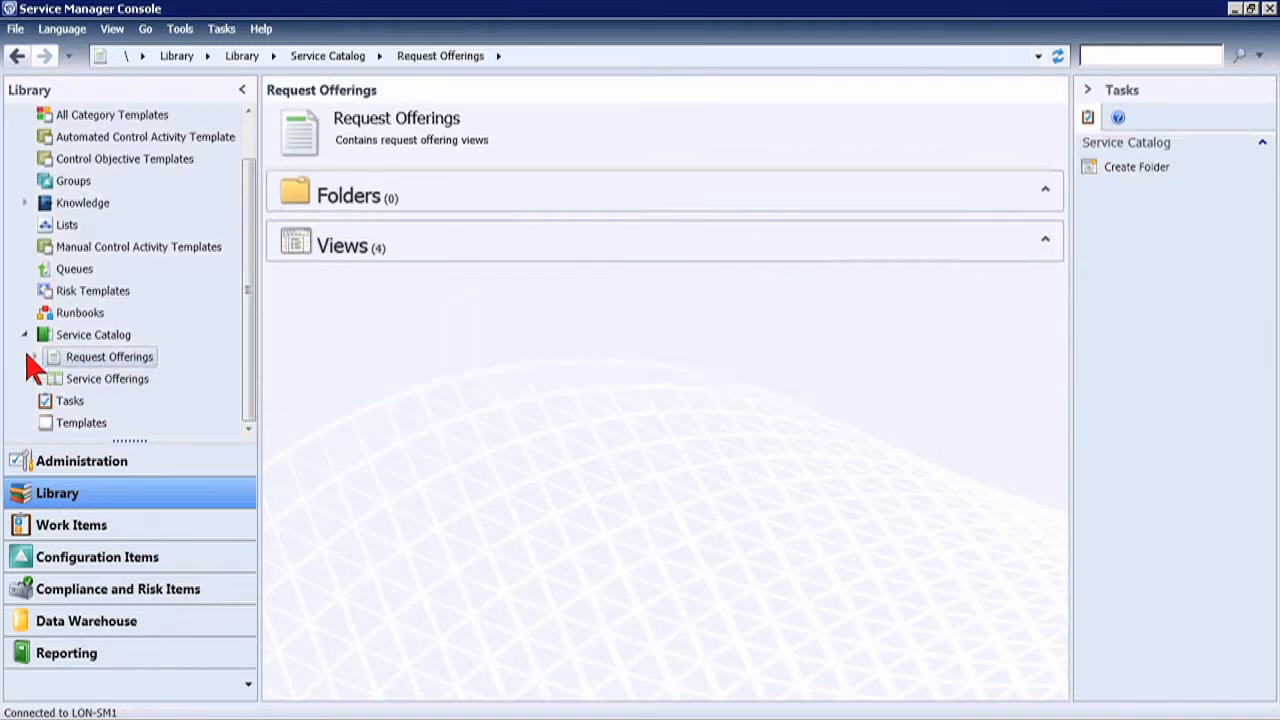
{"action": "left_click", "coordinate": [35, 357]}
{"action": "left_click", "coordinate": [163, 378]}
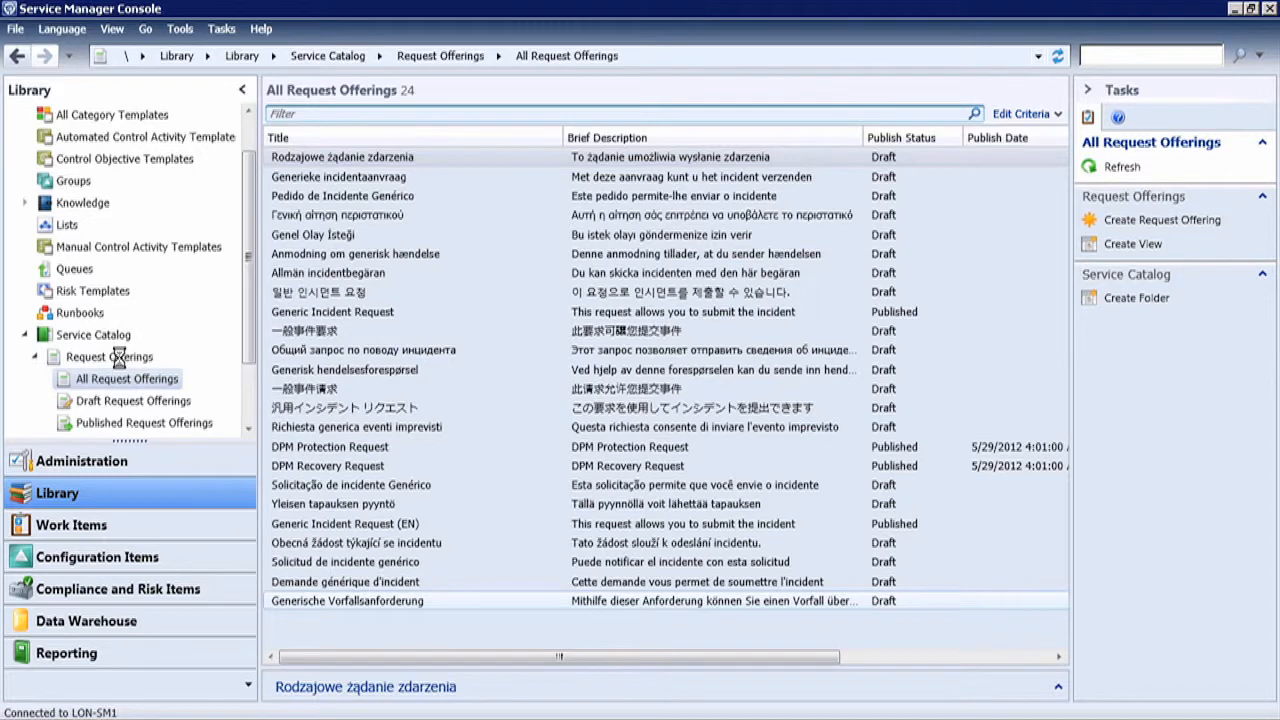
Start a new request offering from the Request Offerings node and title it New VM on the General page
{"action": "right_click", "coordinate": [118, 356]}
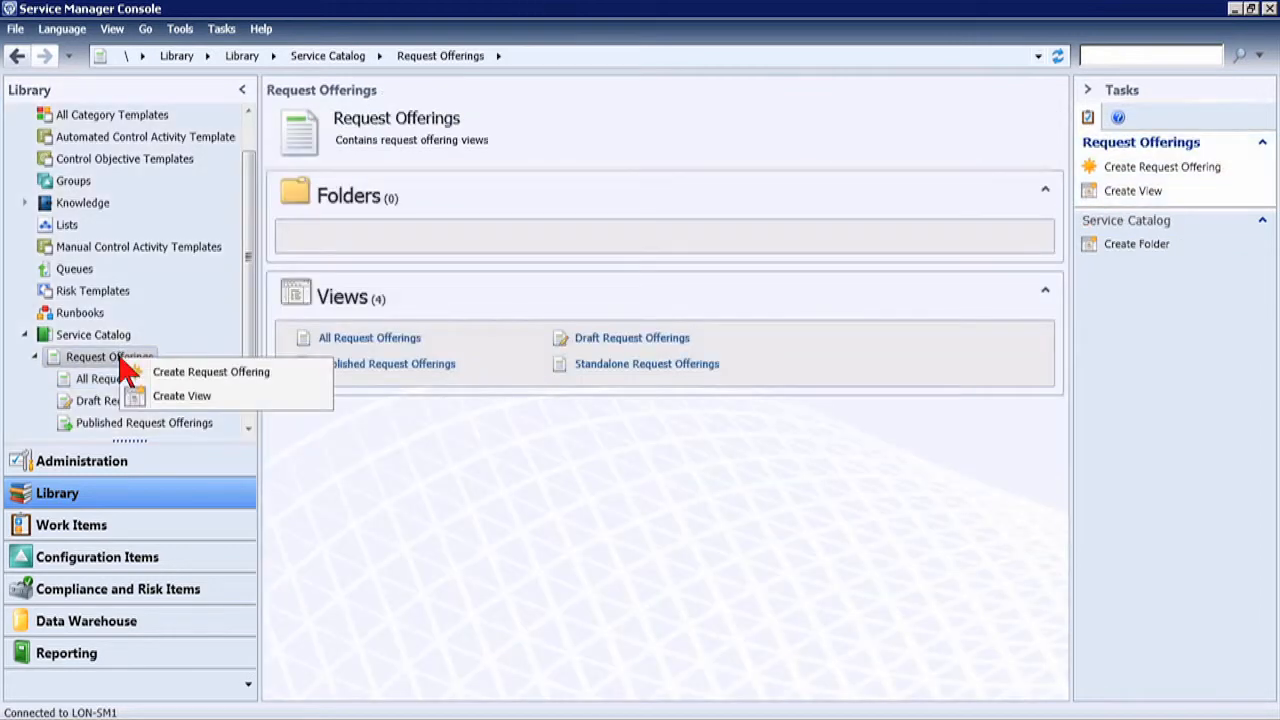
{"action": "left_click", "coordinate": [236, 374]}
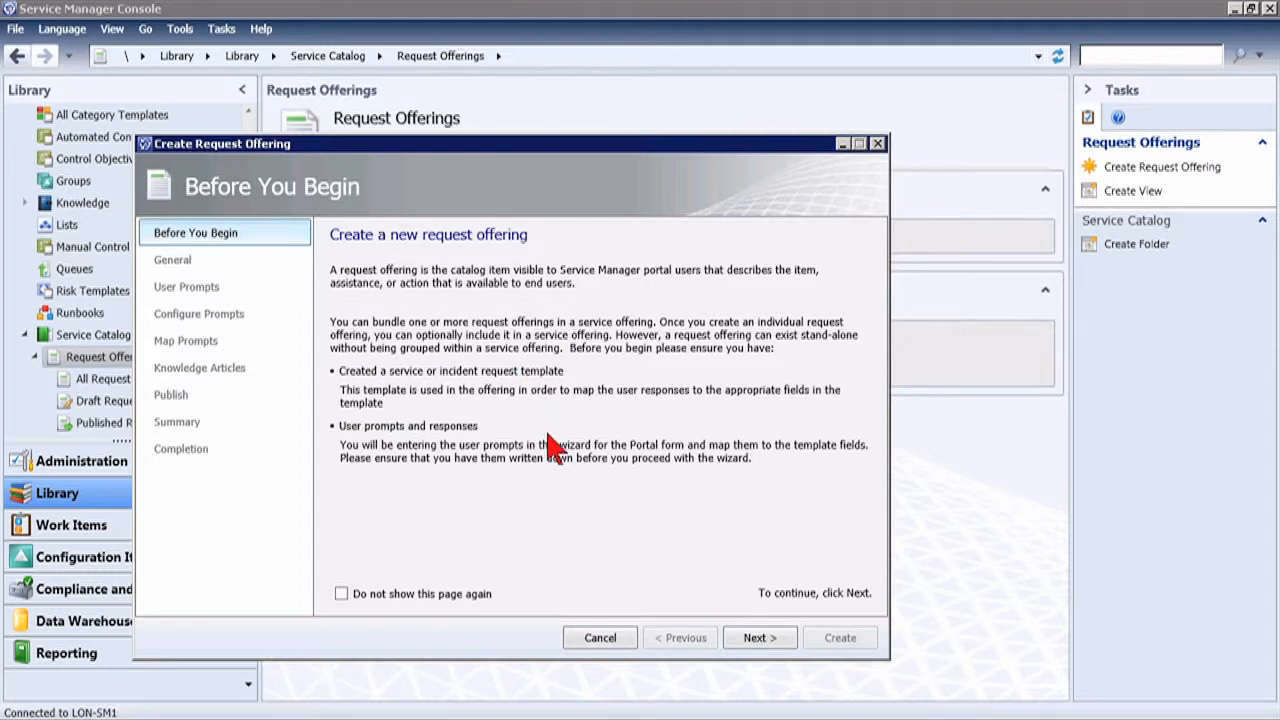
{"action": "left_click", "coordinate": [752, 640]}
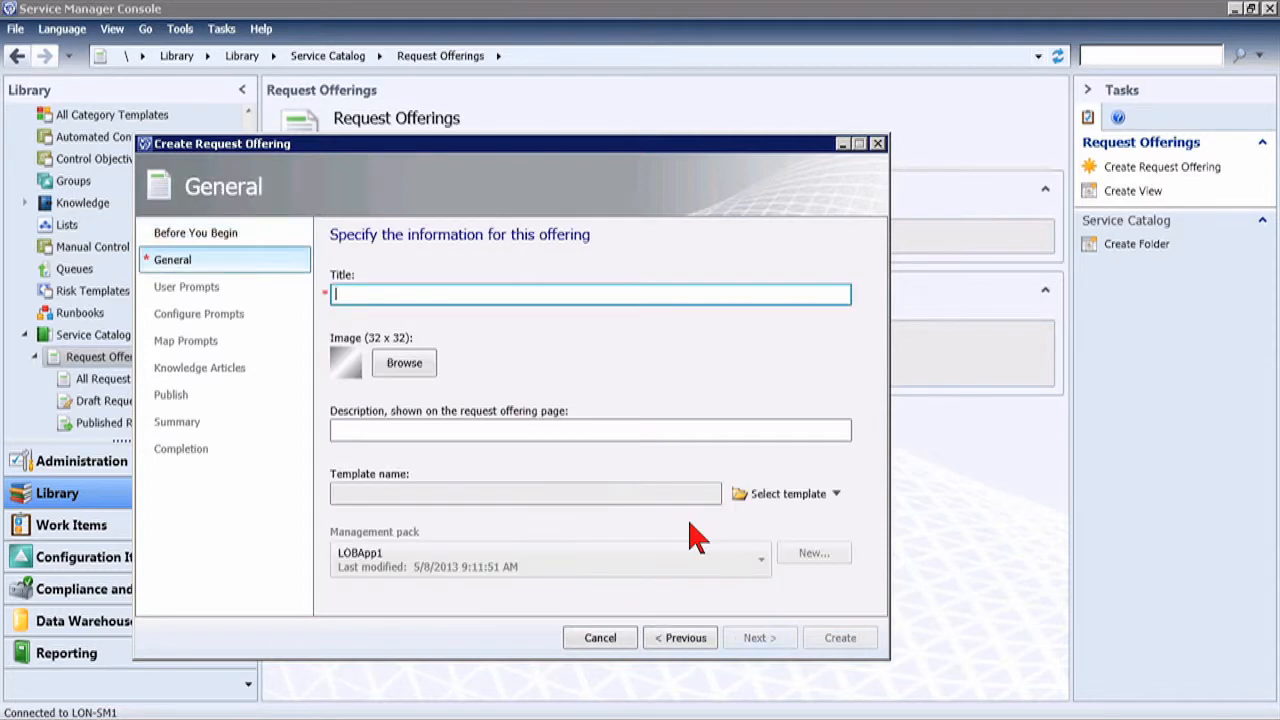
{"action": "left_click_drag", "start_coordinate": [466, 146], "coordinate": [479, 88]}
{"action": "type", "text": "N"}
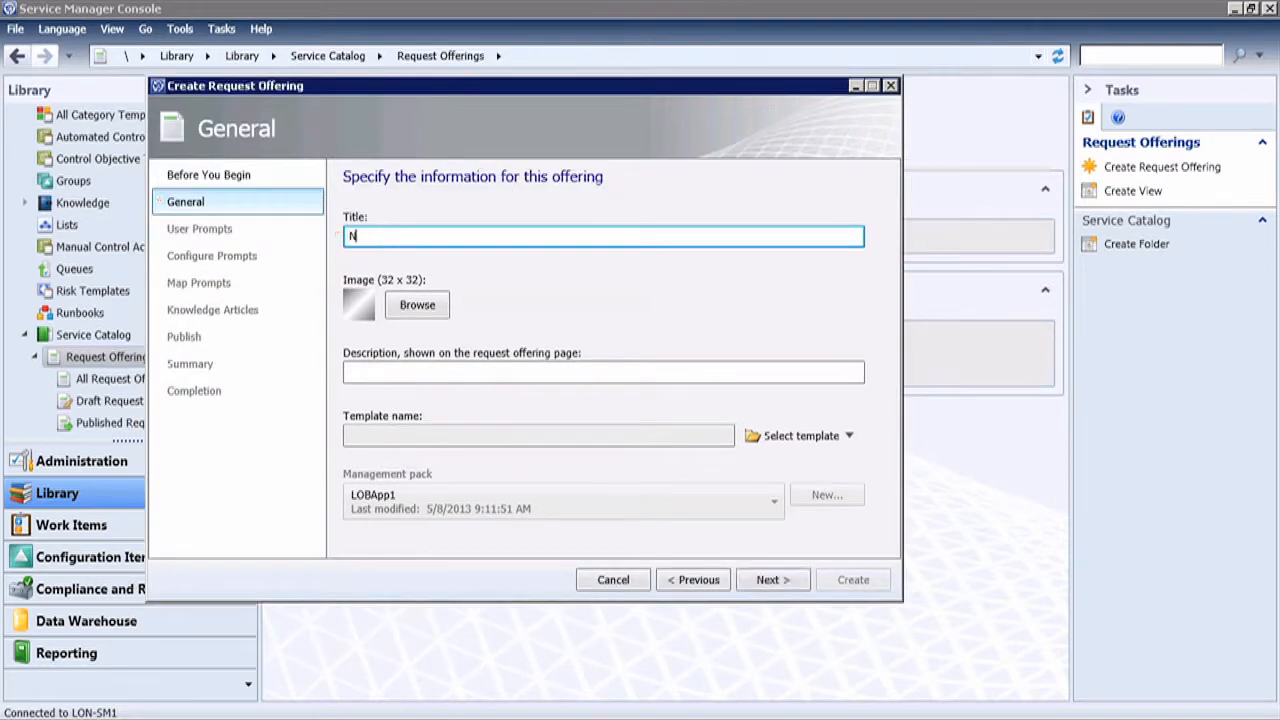
{"action": "type", "text": "ew VM"}
{"action": "left_click", "coordinate": [466, 372]}
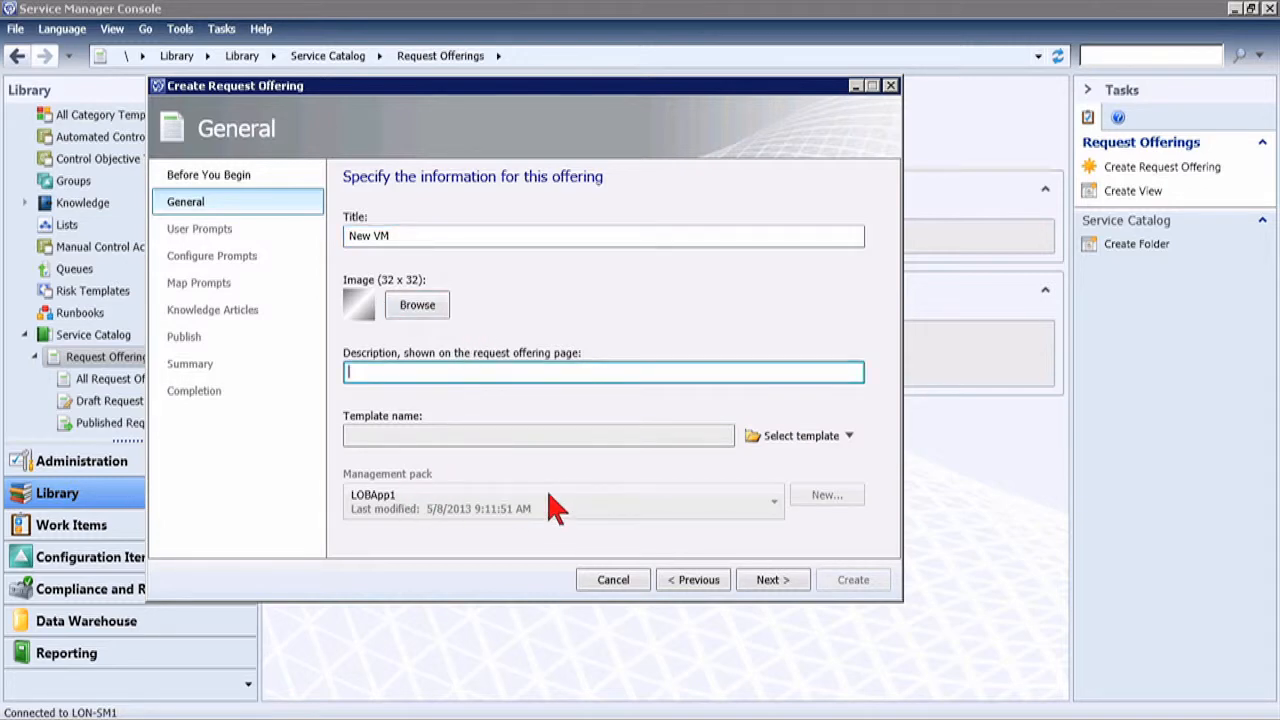
Assign the Default Service Request template to the New VM request offering and continue to the User Prompts page
{"action": "left_click", "coordinate": [800, 440]}
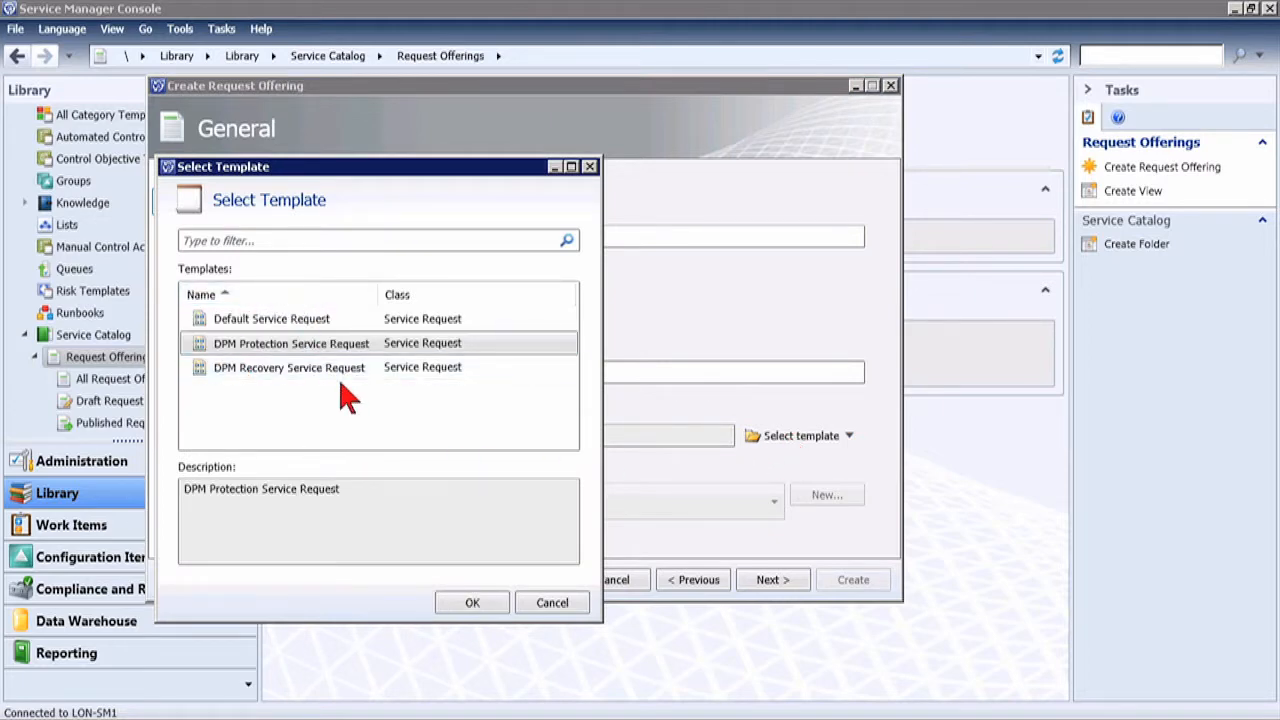
{"action": "left_click", "coordinate": [292, 319]}
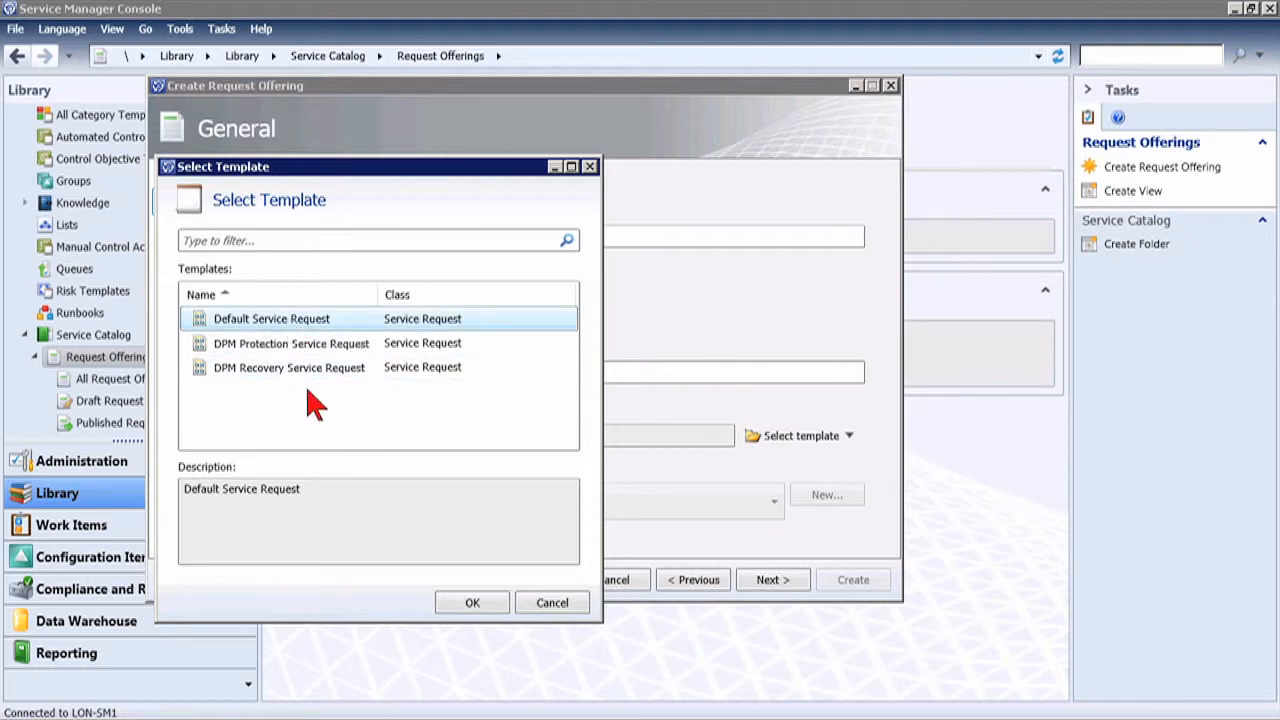
{"action": "left_click", "coordinate": [476, 604]}
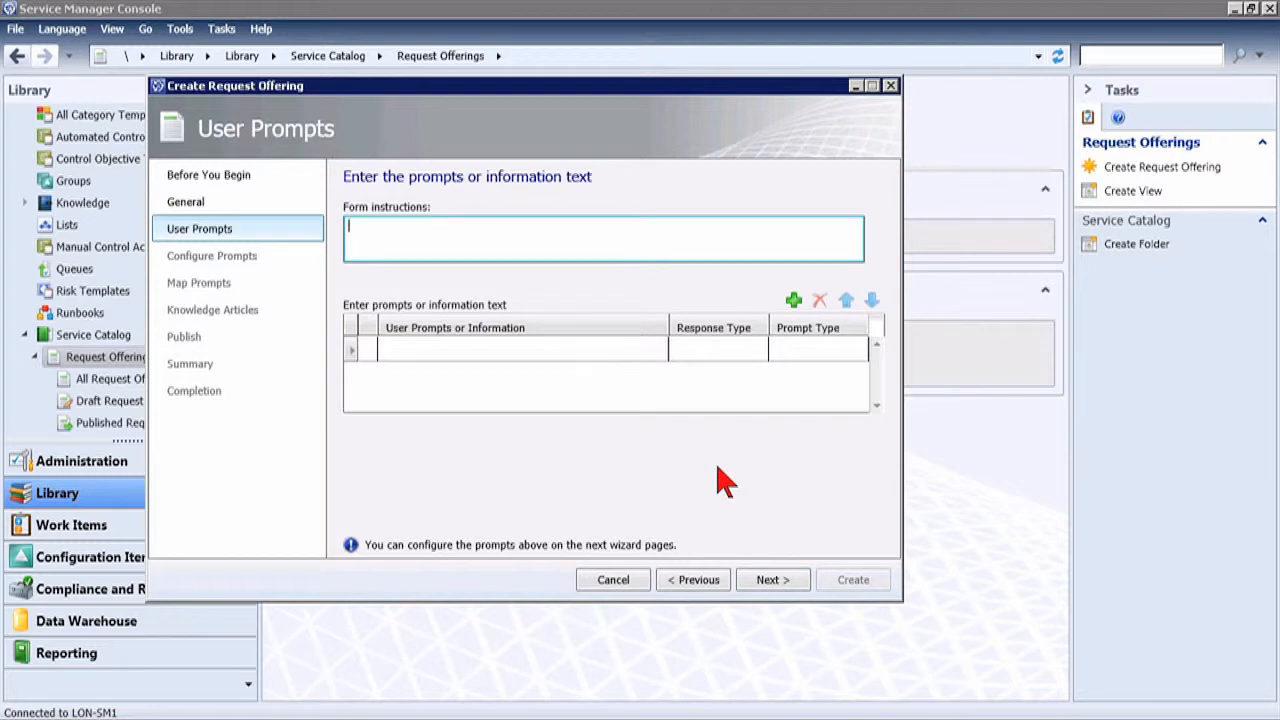
Add a user prompt named Type, with response type Required and prompt type Text
{"action": "left_click", "coordinate": [452, 350]}
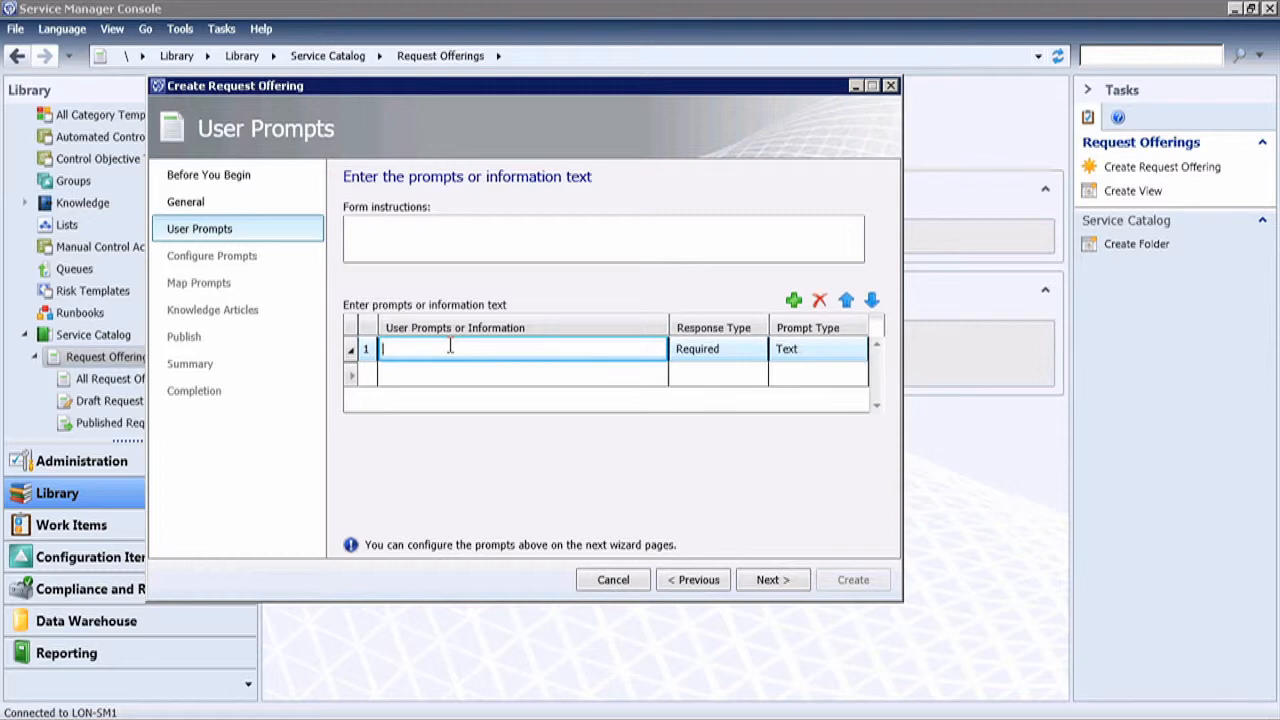
{"action": "type", "text": "Type"}
{"action": "key", "text": "Tab"}
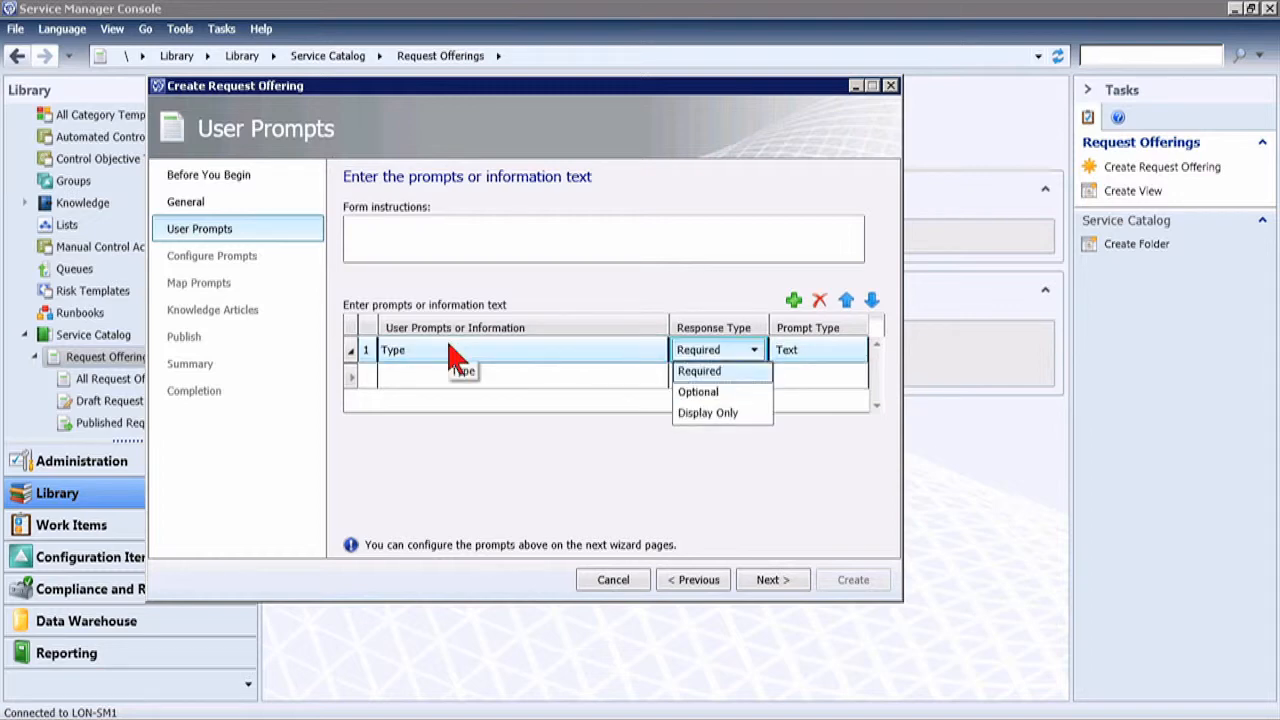
{"action": "left_click", "coordinate": [840, 360]}
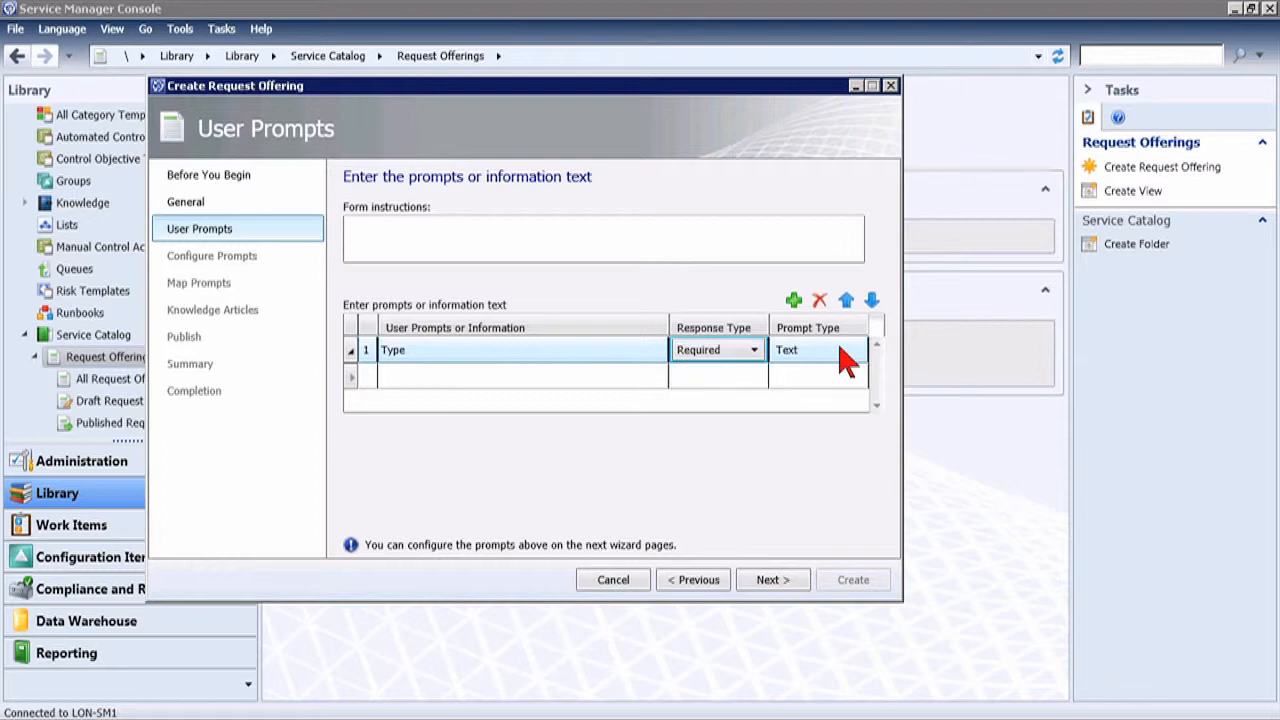
{"action": "left_click", "coordinate": [845, 360]}
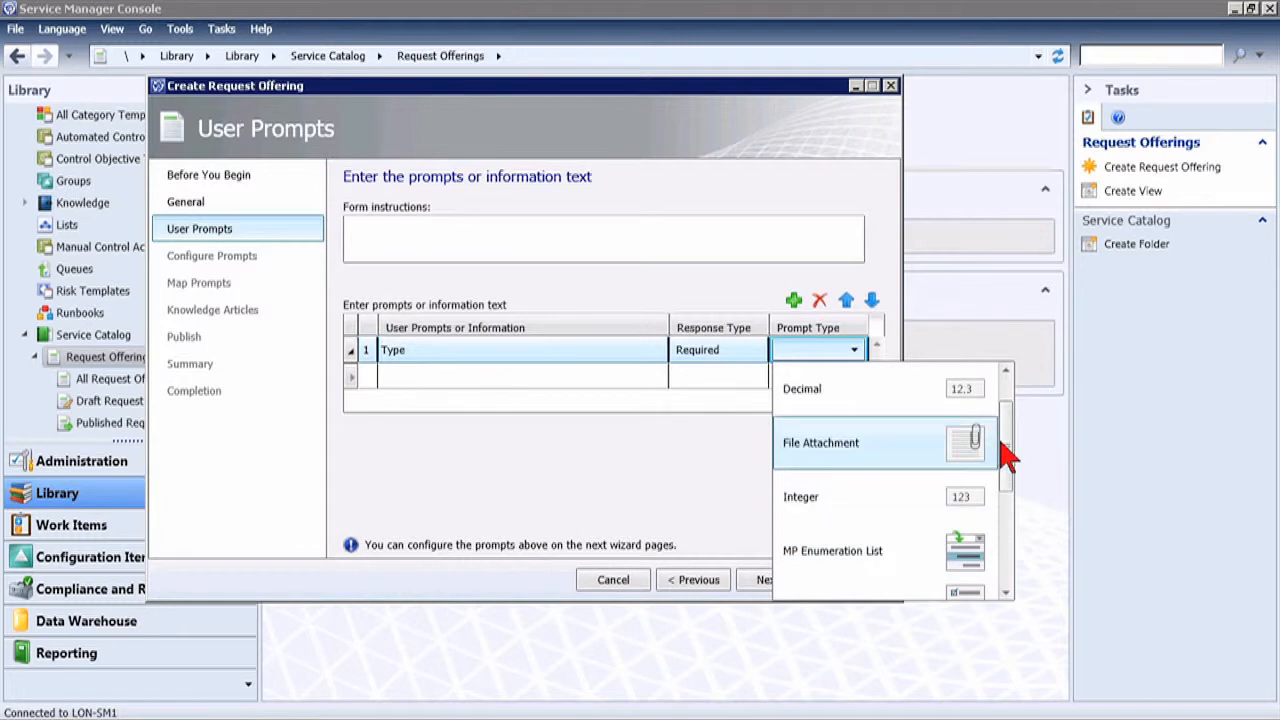
{"action": "scroll", "coordinate": [1003, 415], "scroll_direction": "up", "scroll_amount": 1}
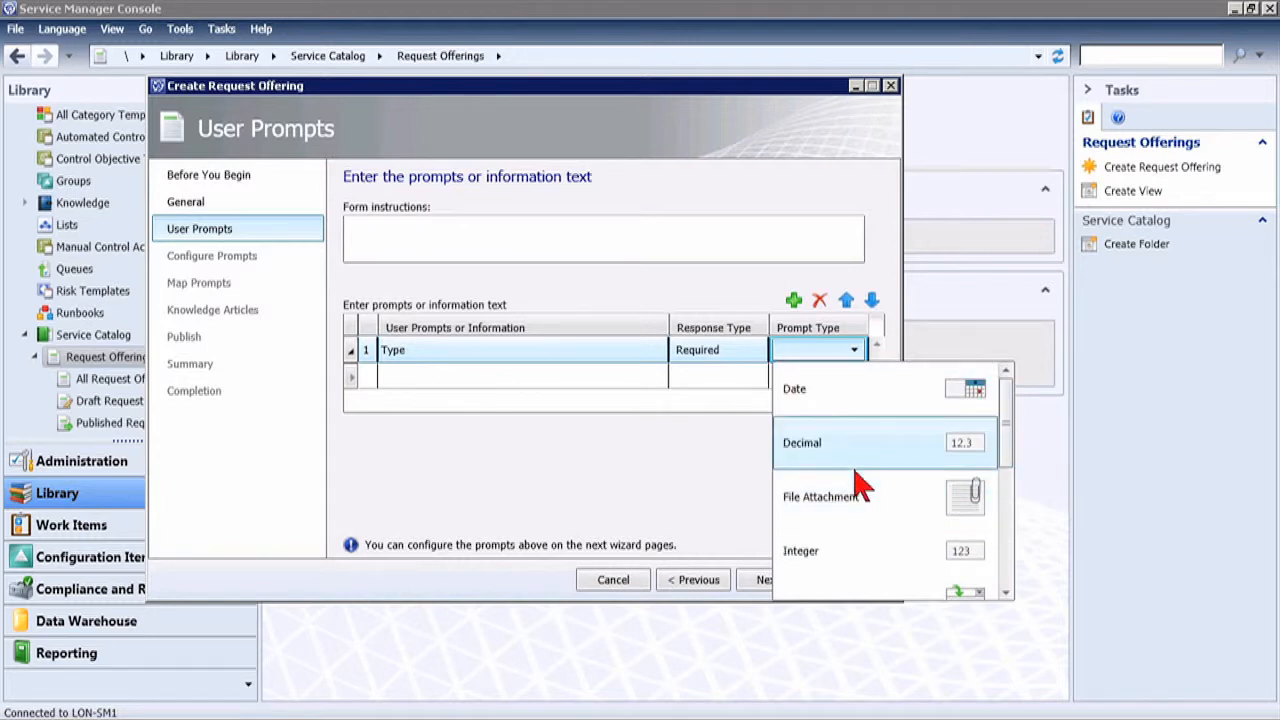
{"action": "left_click", "coordinate": [1002, 525]}
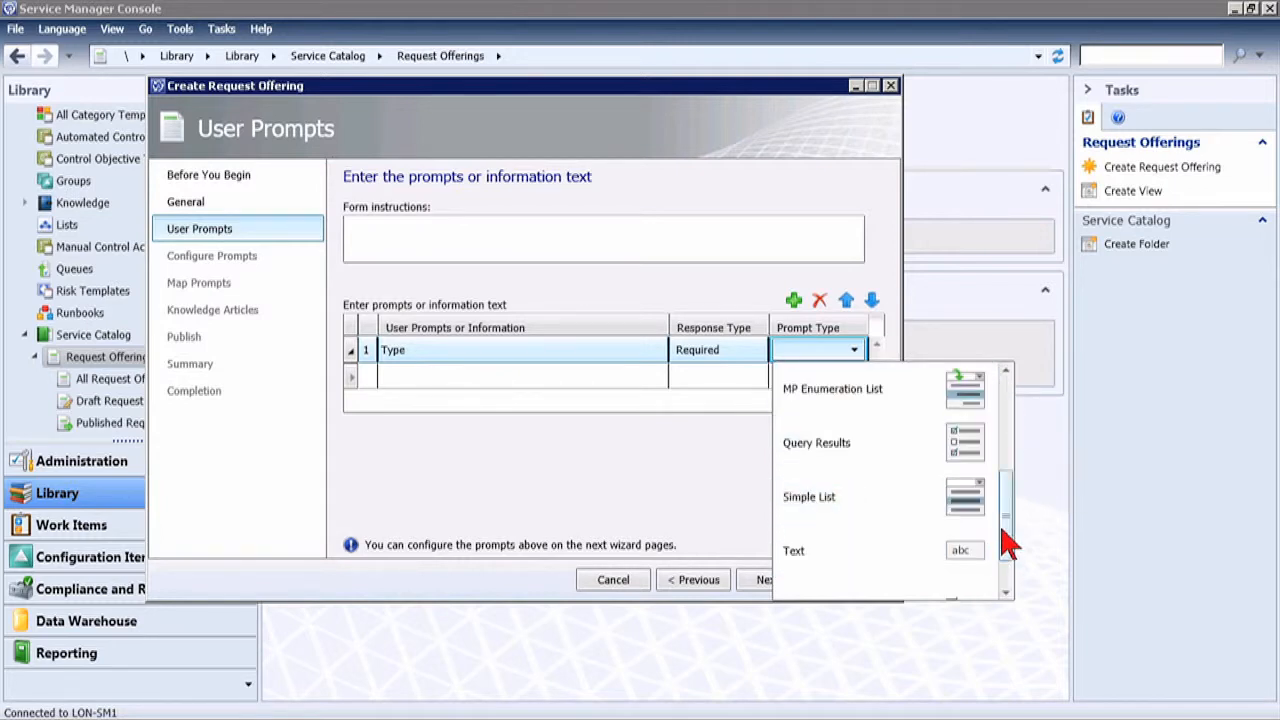
{"action": "left_click", "coordinate": [880, 552]}
Add a second user prompt called Name, with response type Required and prompt type Query Results
{"action": "left_click", "coordinate": [469, 400]}
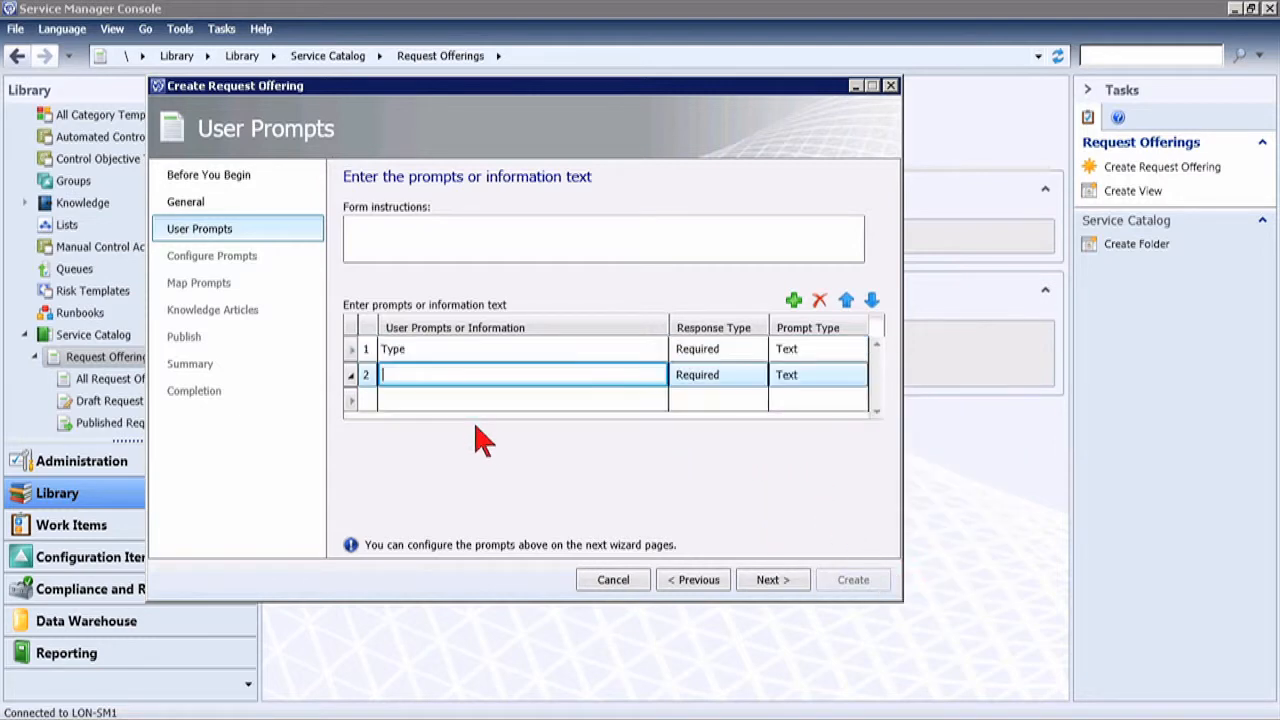
{"action": "type", "text": "Name"}
{"action": "key", "text": "Tab"}
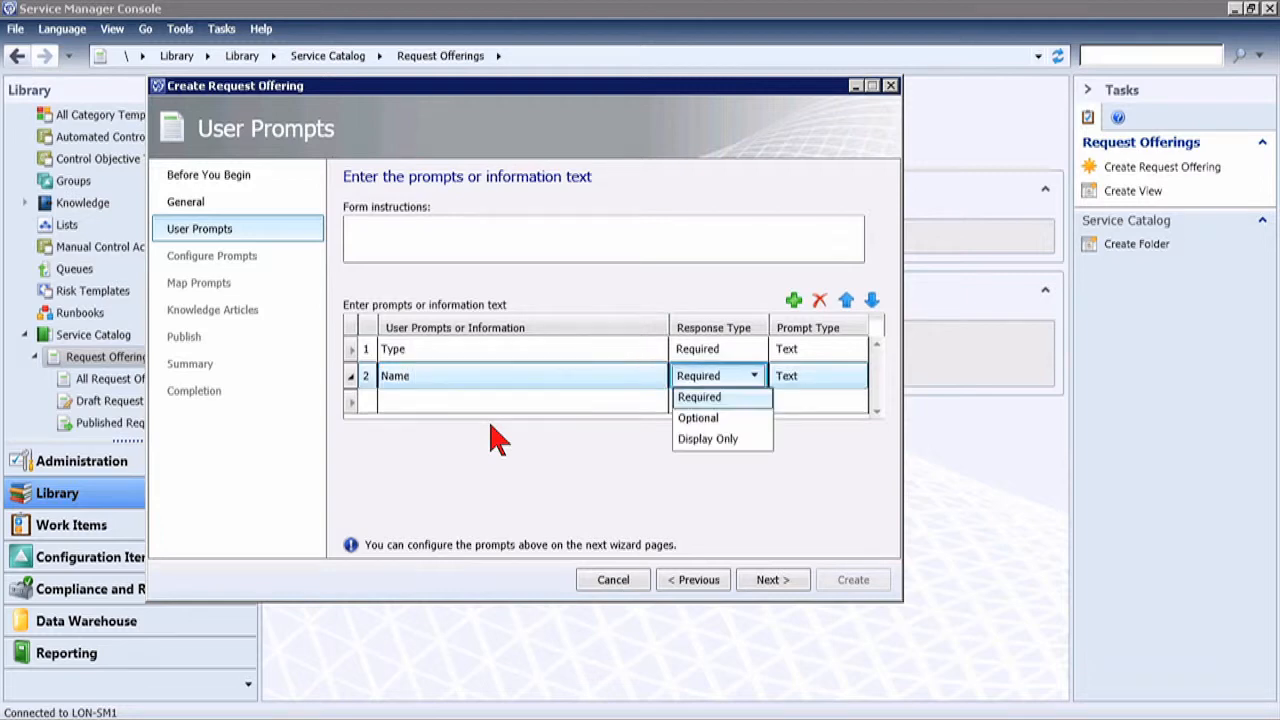
{"action": "left_click", "coordinate": [832, 386]}
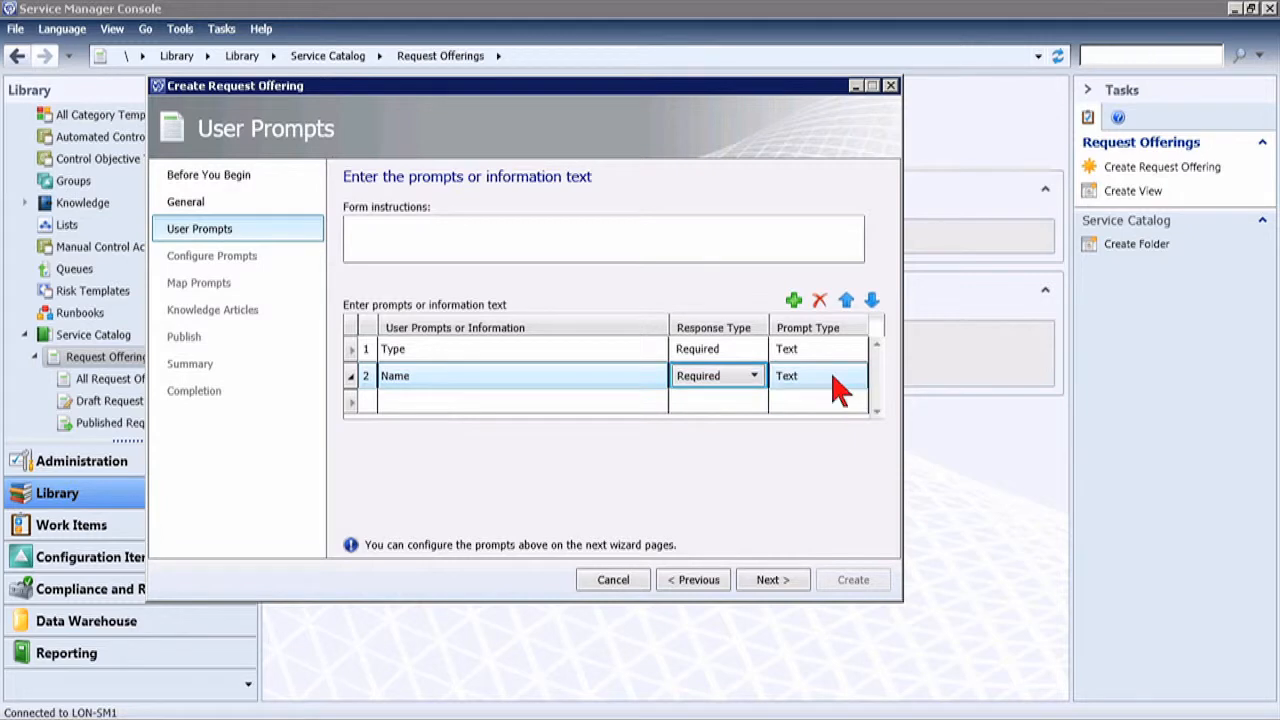
{"action": "left_click", "coordinate": [838, 388]}
{"action": "left_click_drag", "start_coordinate": [1008, 505], "coordinate": [1006, 615]}
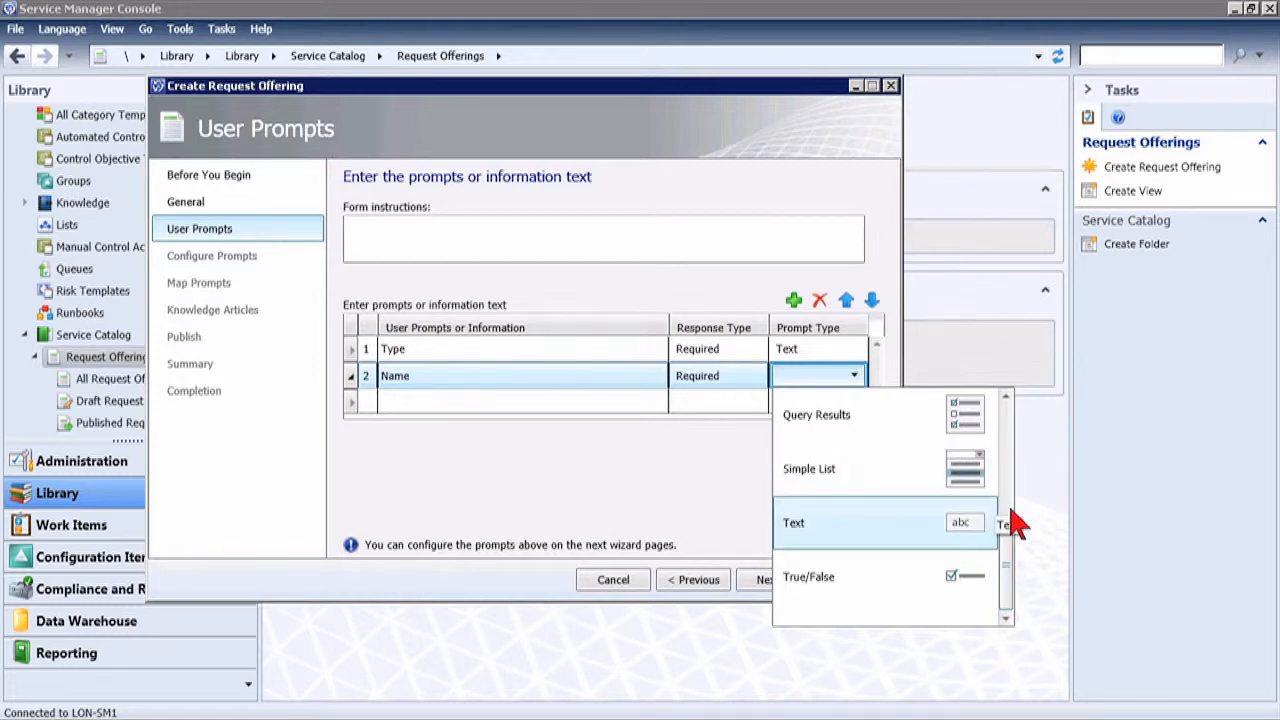
{"action": "left_click_drag", "start_coordinate": [1006, 565], "coordinate": [1006, 551]}
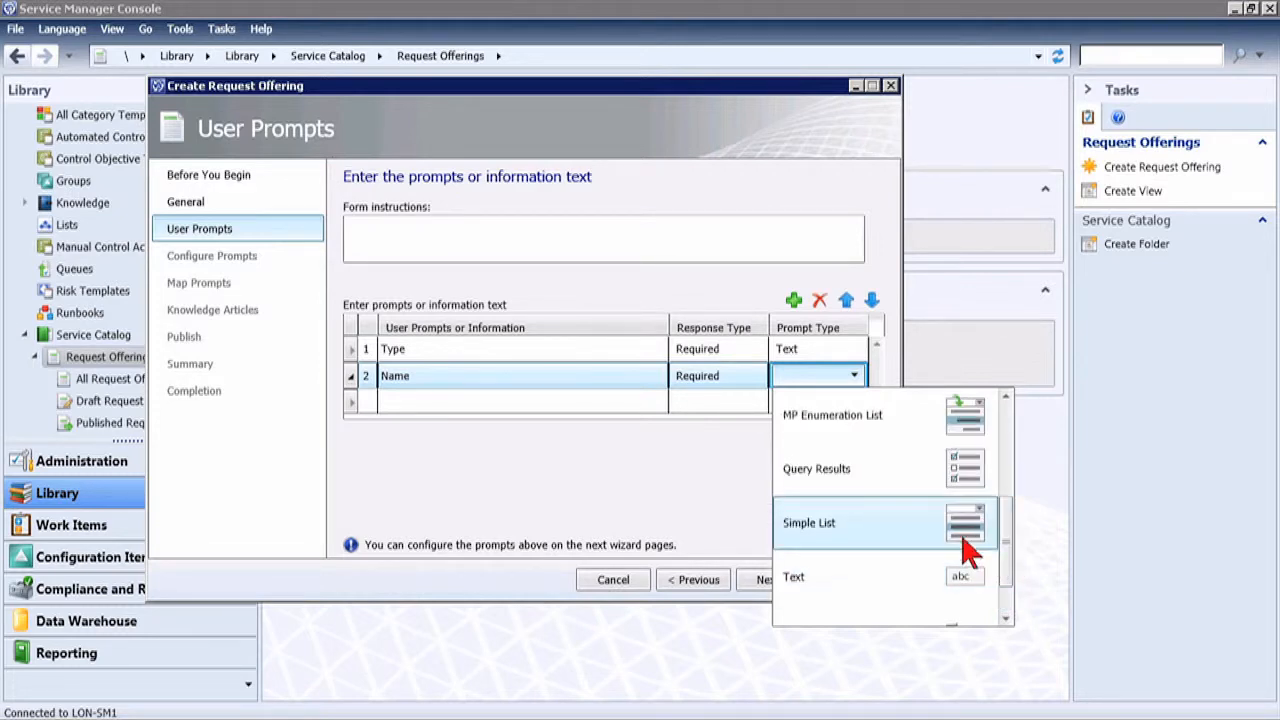
{"action": "left_click", "coordinate": [900, 482]}
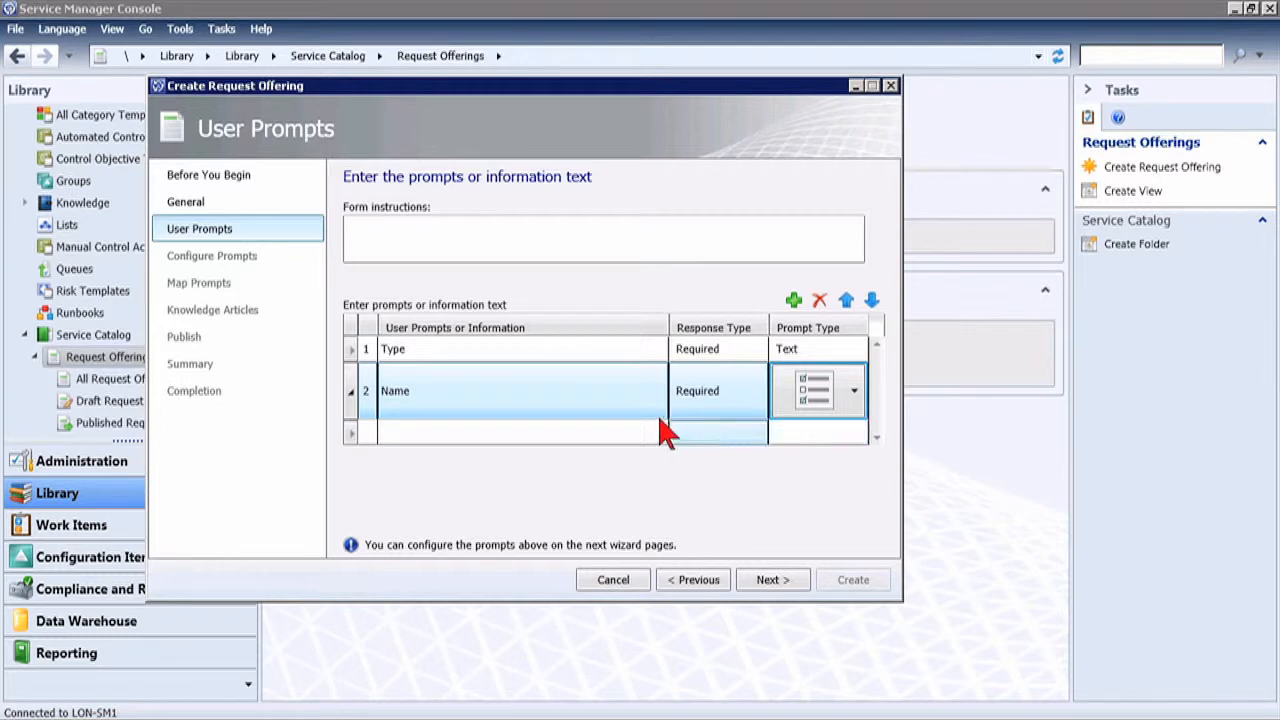
Cancel the New VM request offering wizard without creating the offering
{"action": "left_click", "coordinate": [192, 234]}
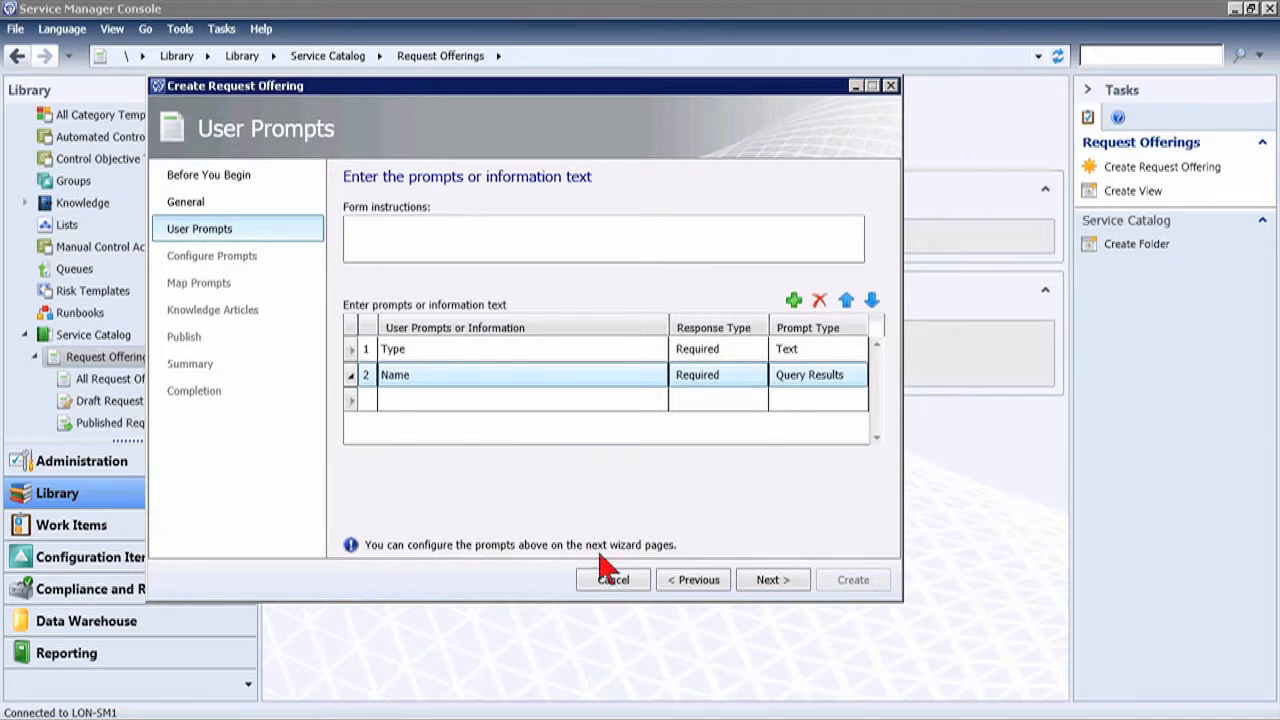
{"action": "left_click", "coordinate": [613, 580]}
{"action": "left_click", "coordinate": [727, 432]}
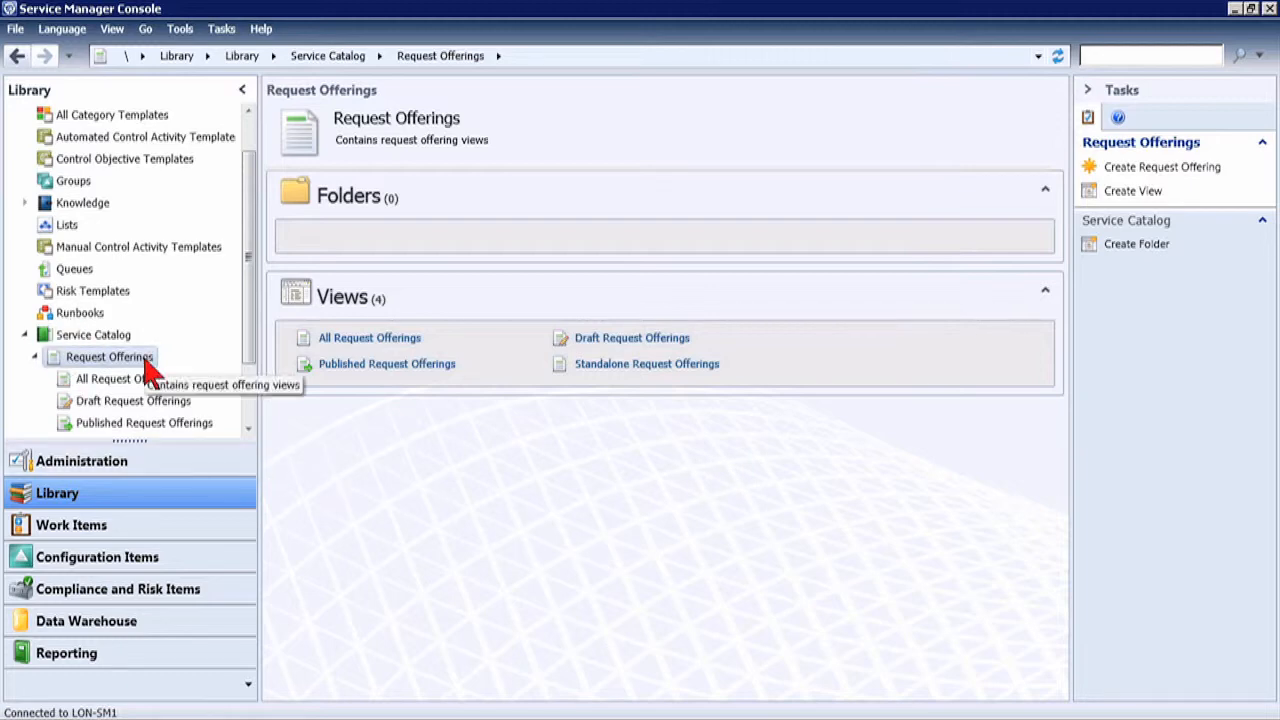
Examine the request offerings available for a new service request under Service Request Fulfillment, cancel the selection and minimize the console
{"action": "left_click", "coordinate": [95, 525]}
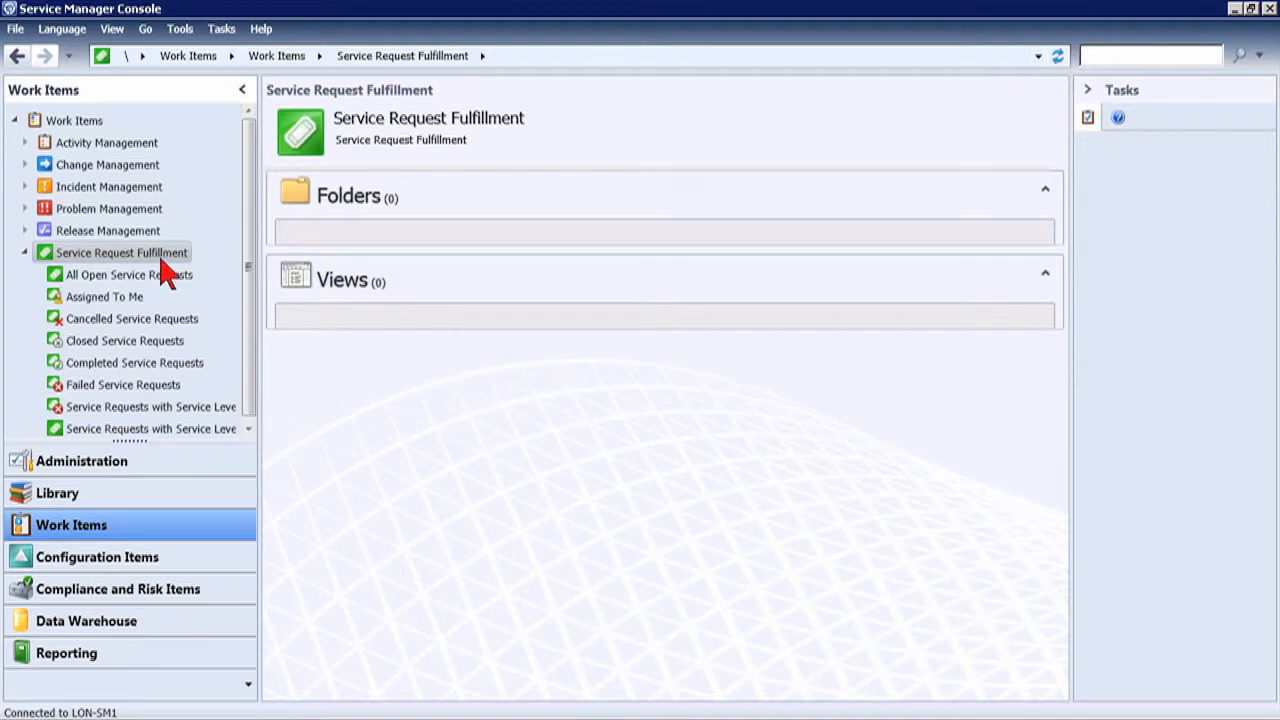
{"action": "right_click", "coordinate": [131, 266]}
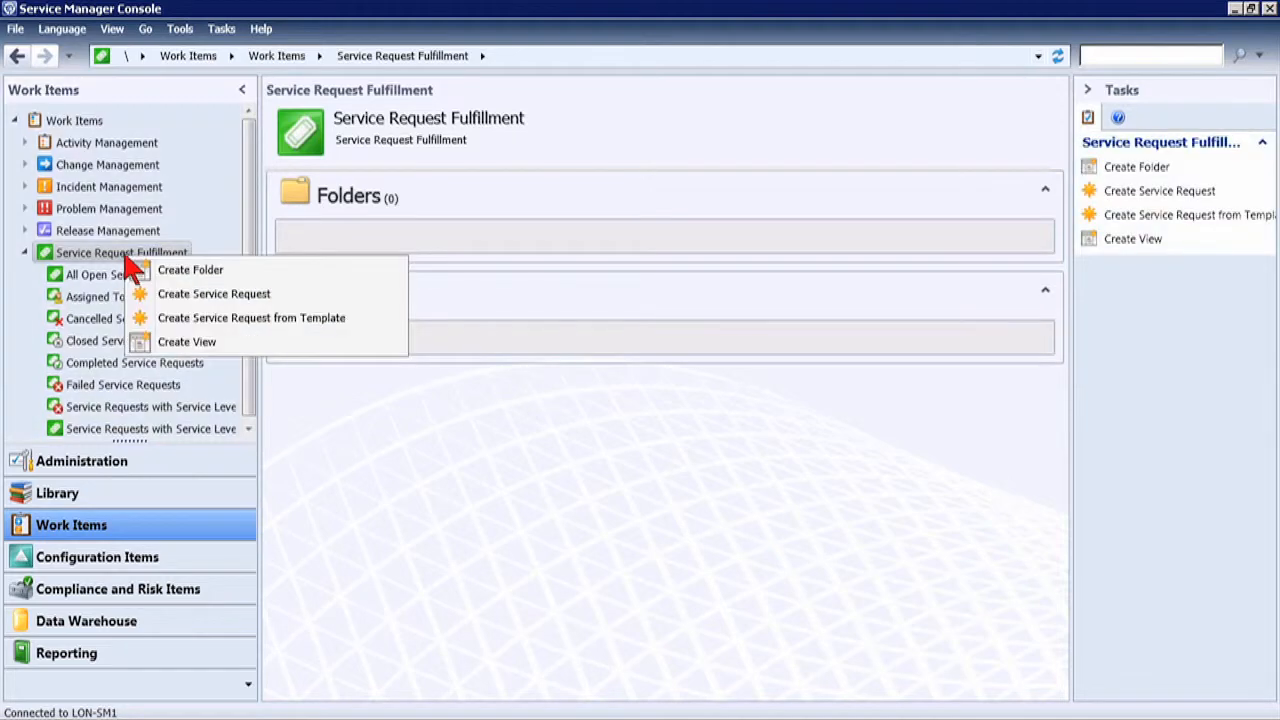
{"action": "left_click", "coordinate": [265, 303]}
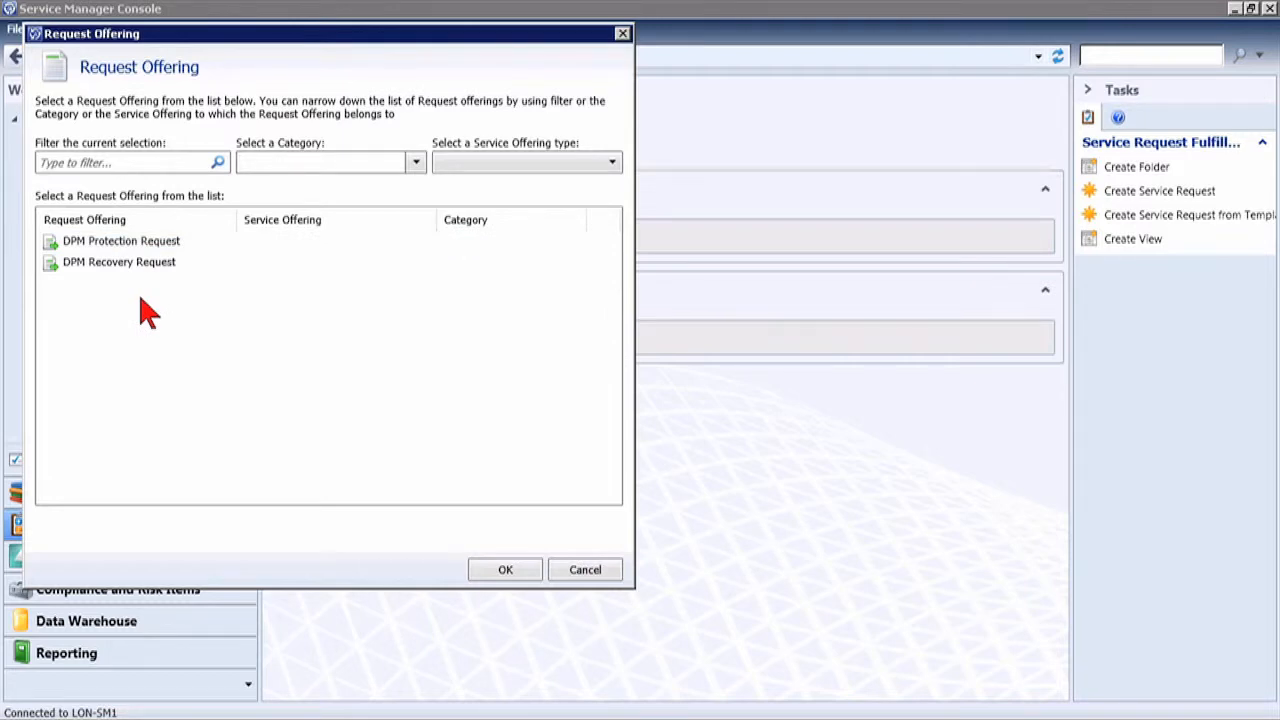
{"action": "left_click", "coordinate": [590, 572]}
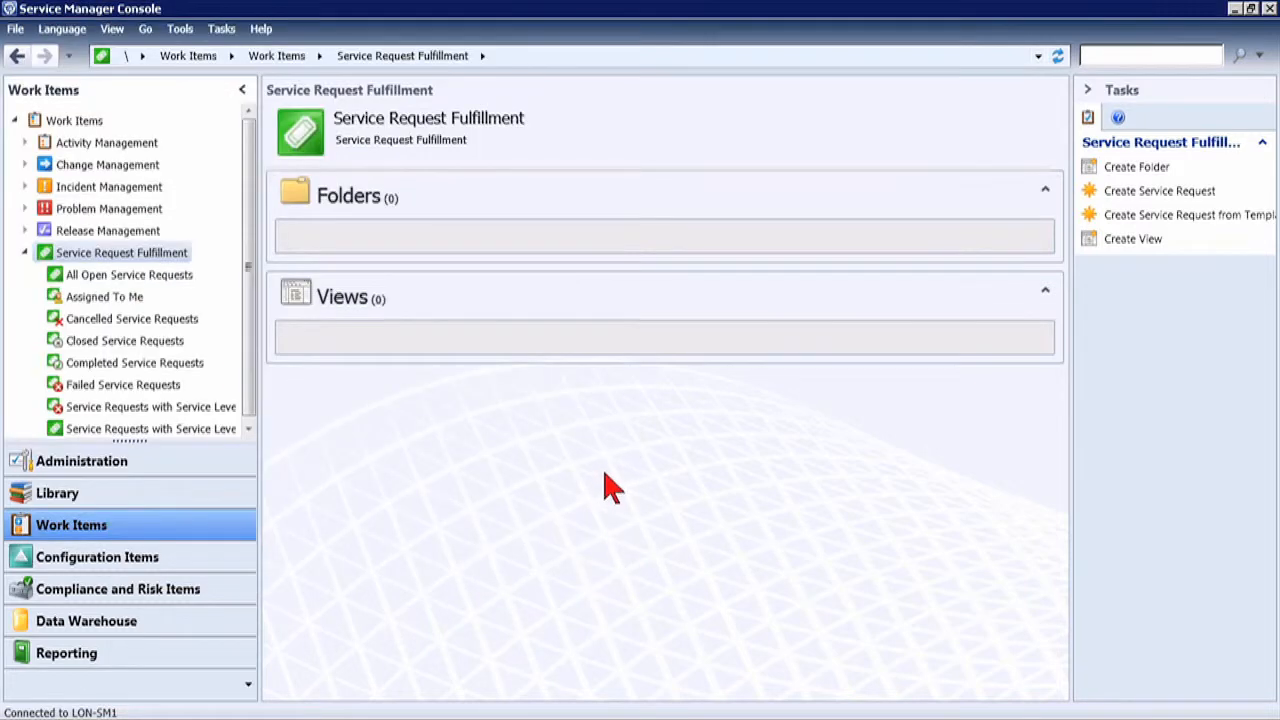
{"action": "left_click", "coordinate": [1235, 9]}
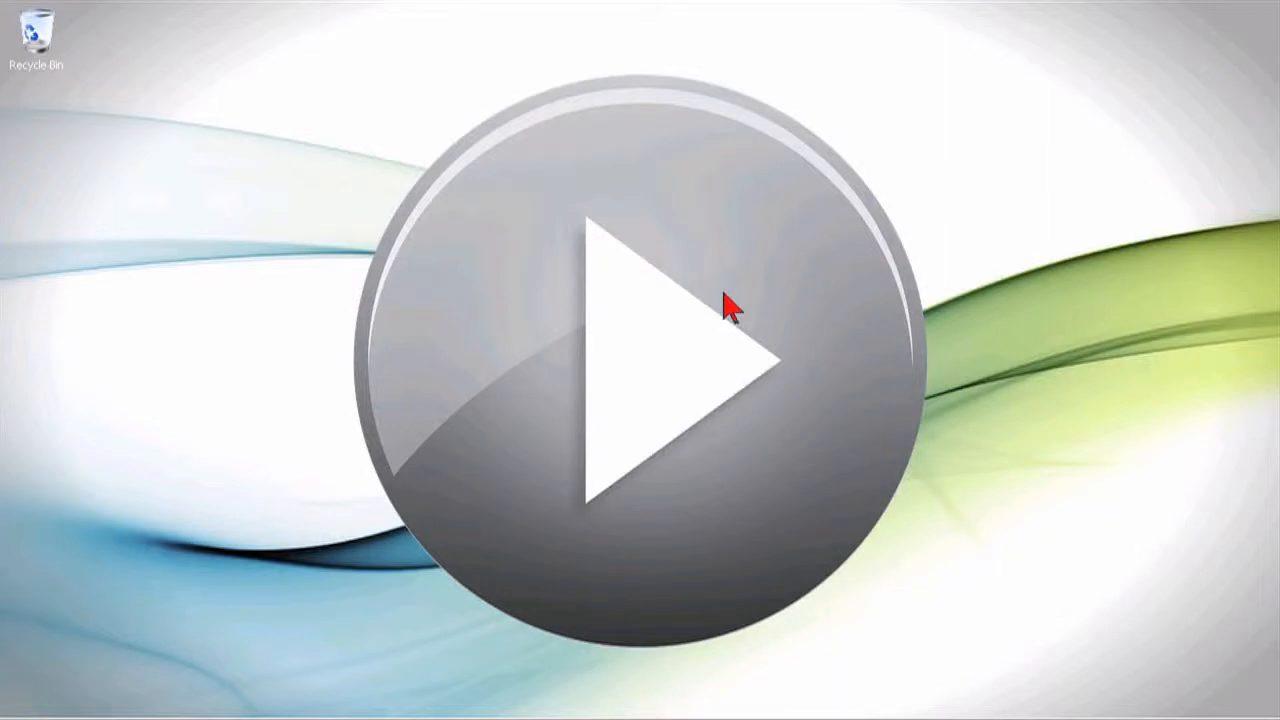